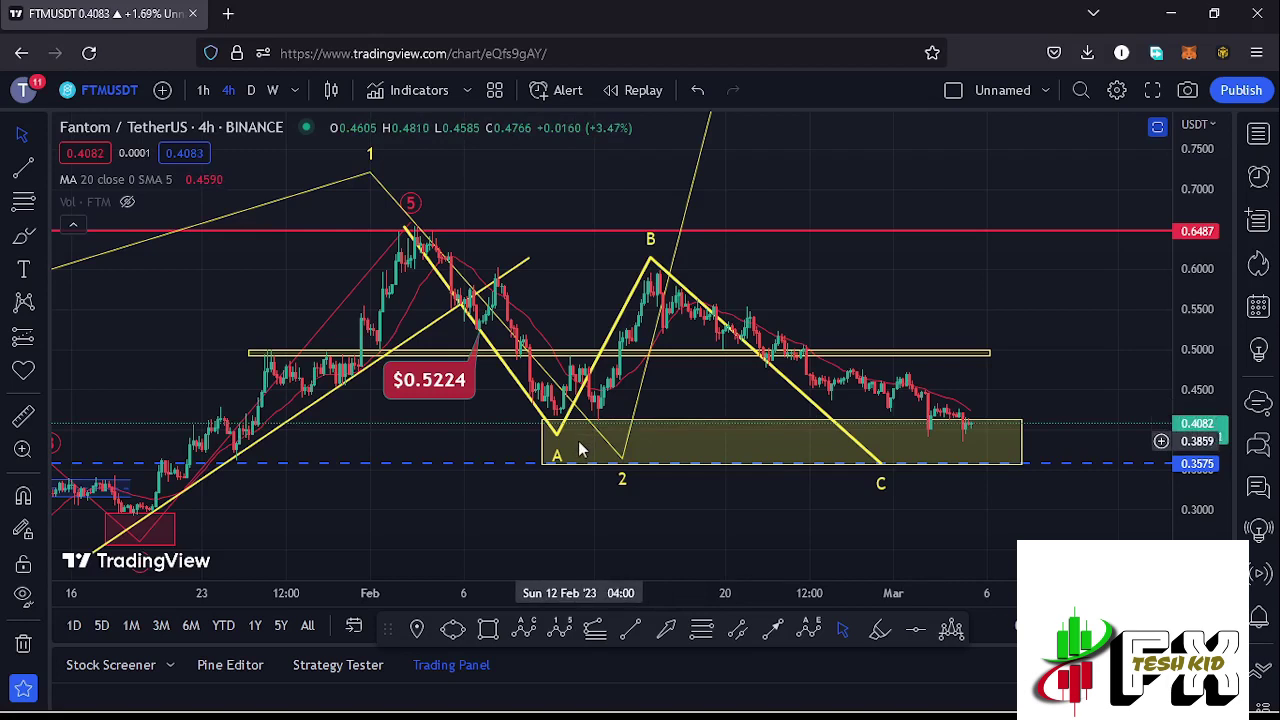
# Step: Rescale and zoom out to October–March, showing the five-wave impulse to wave 5 near 0.65
pyautogui.moveTo(1200, 205); pyautogui.dragTo(1199, 250)
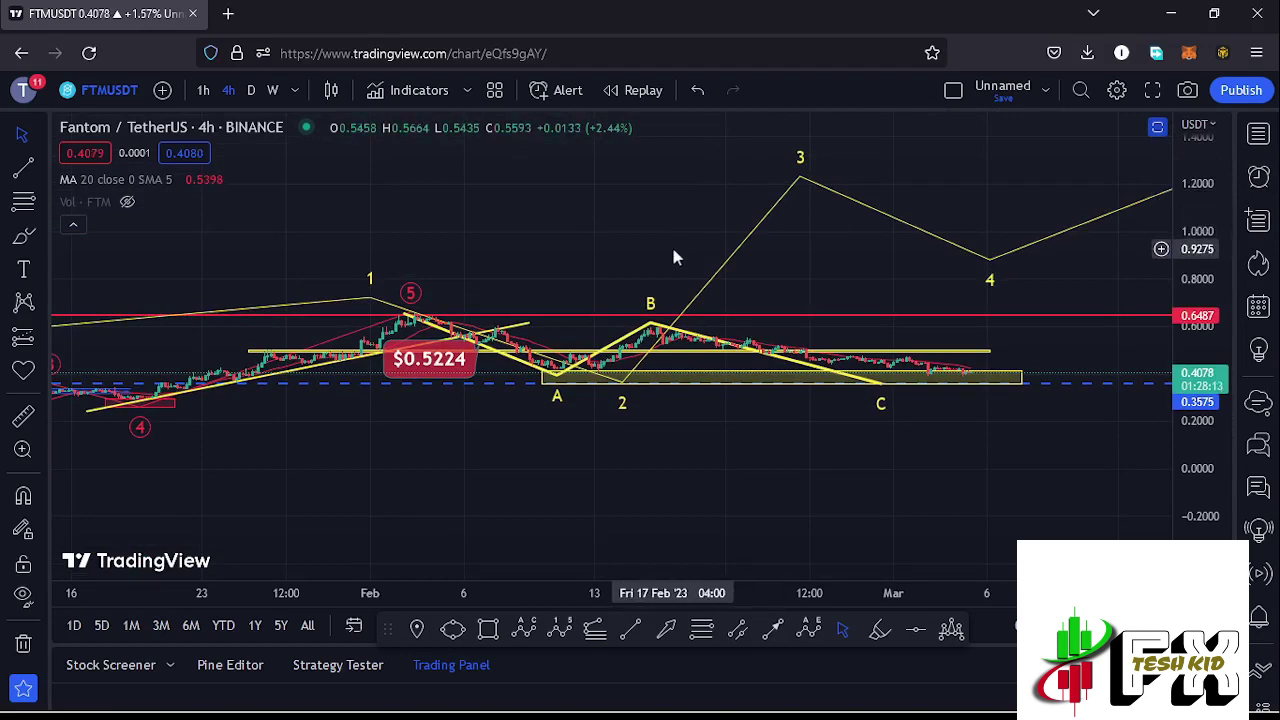
pyautogui.scroll(-1, 548, 290)
pyautogui.scroll(-5, 548, 289)
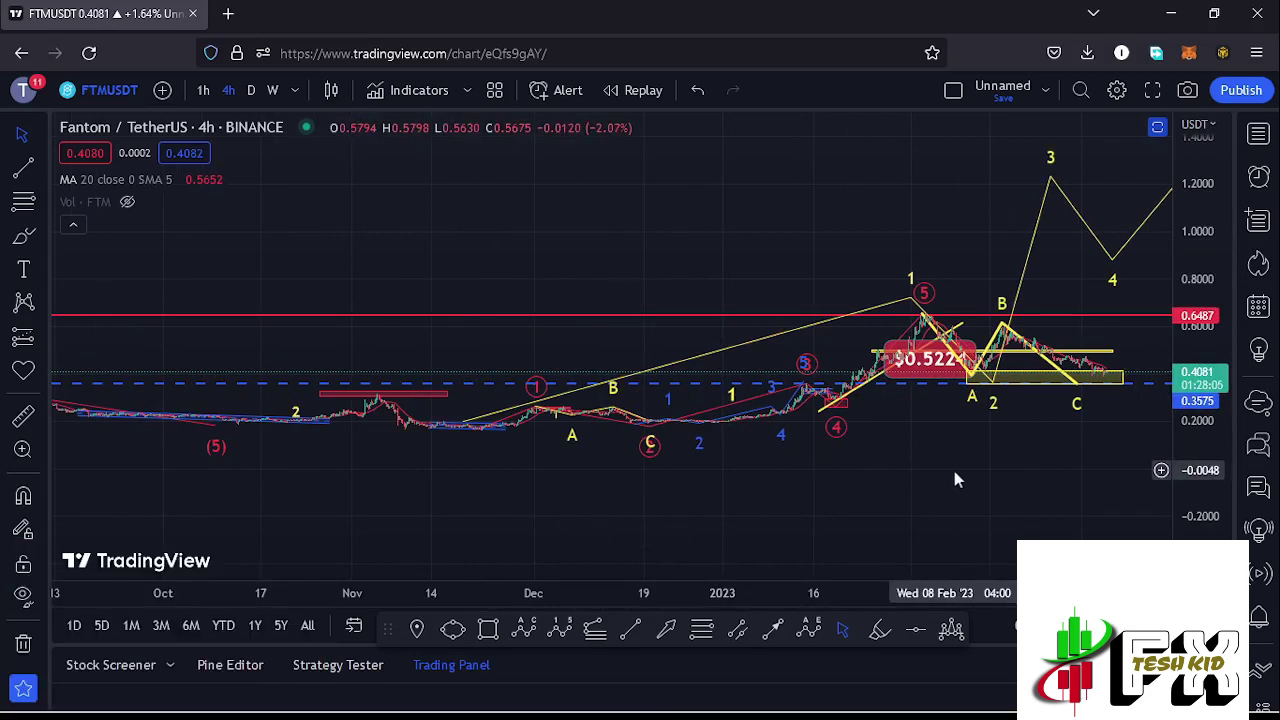
pyautogui.moveTo(954, 471); pyautogui.dragTo(954, 463)
pyautogui.moveTo(1197, 450); pyautogui.dragTo(1195, 490)
pyautogui.moveTo(1022, 503); pyautogui.dragTo(993, 427)
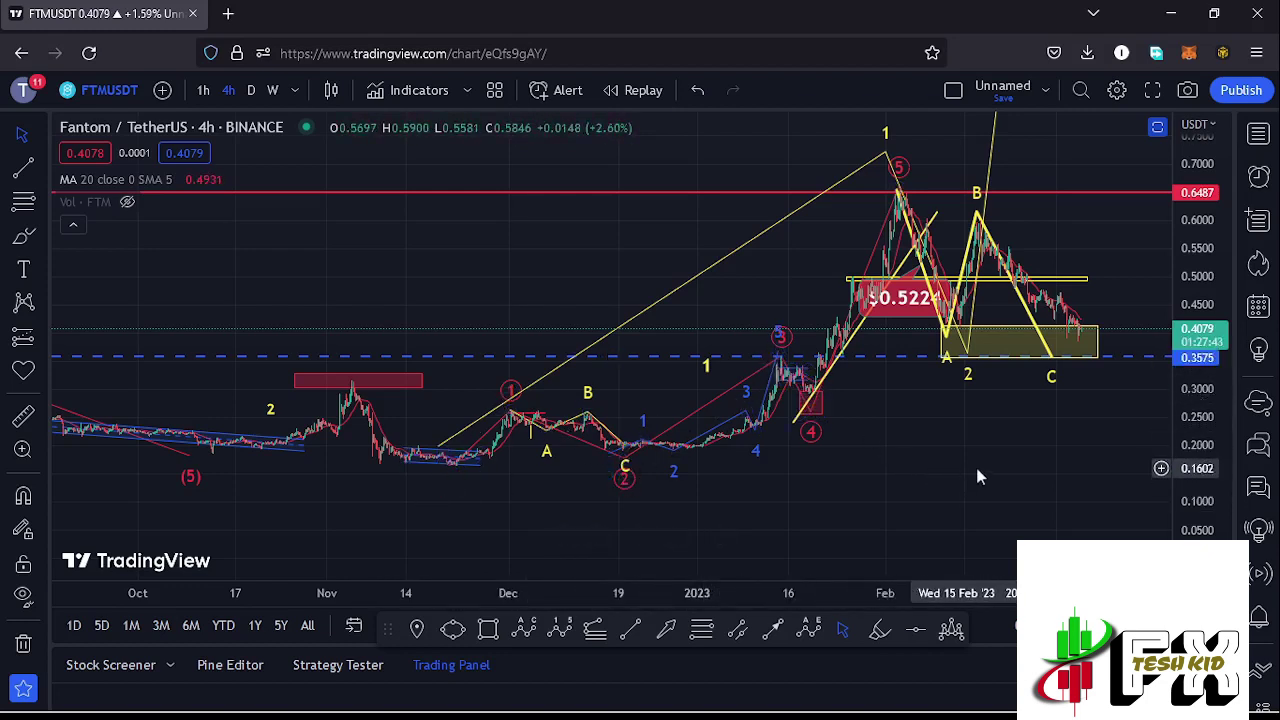
# Step: Frame the chart on November–March and select the large yellow wave drawing
pyautogui.moveTo(1011, 457); pyautogui.dragTo(937, 472)
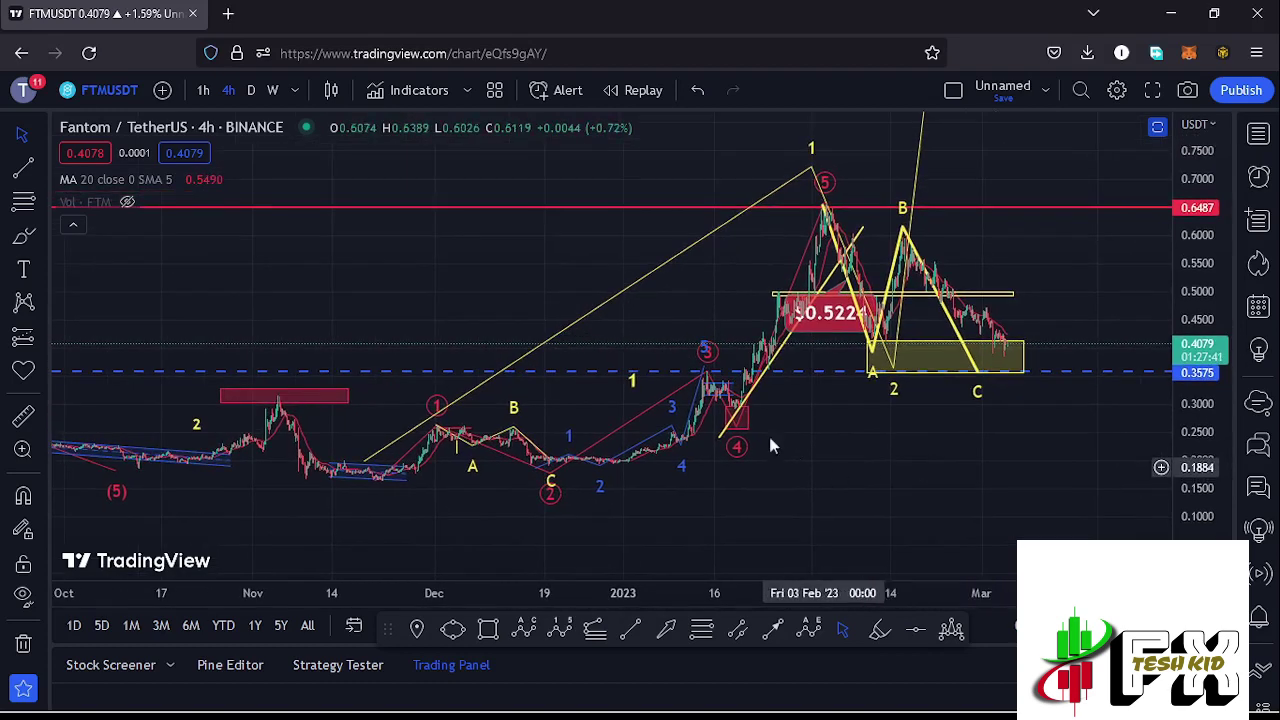
pyautogui.scroll(2, 660, 438)
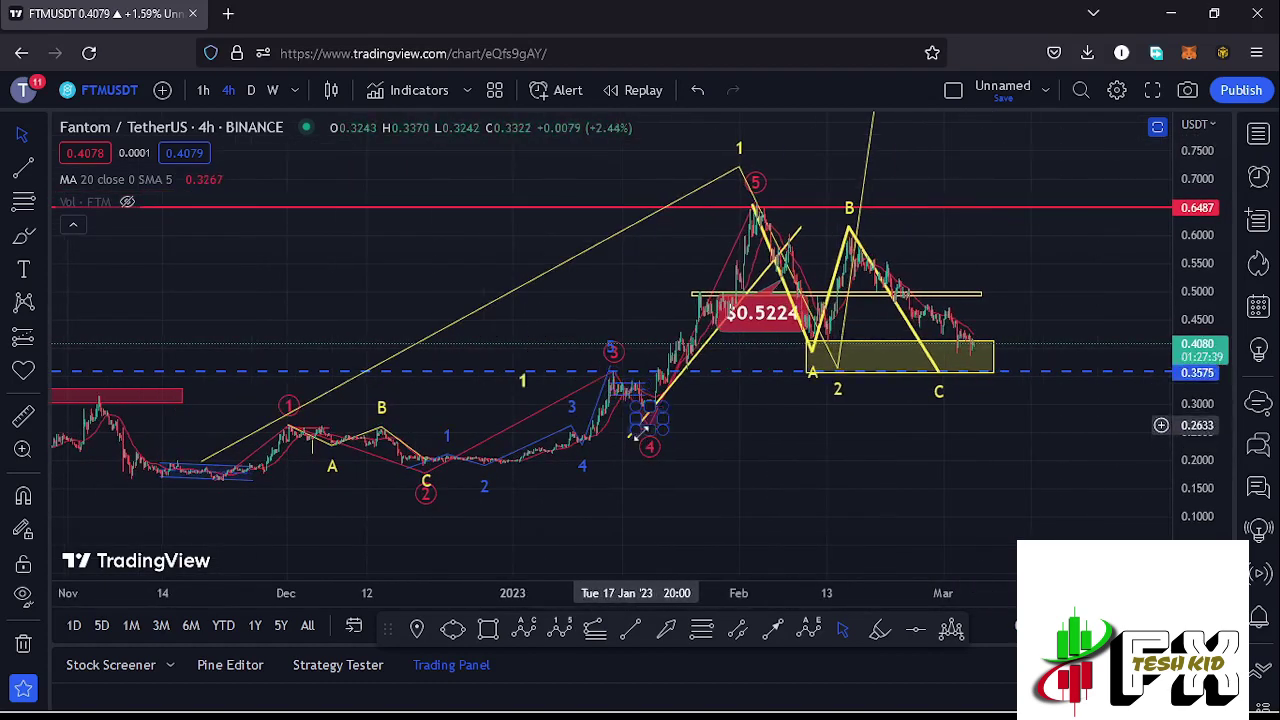
pyautogui.moveTo(750, 416); pyautogui.dragTo(725, 435)
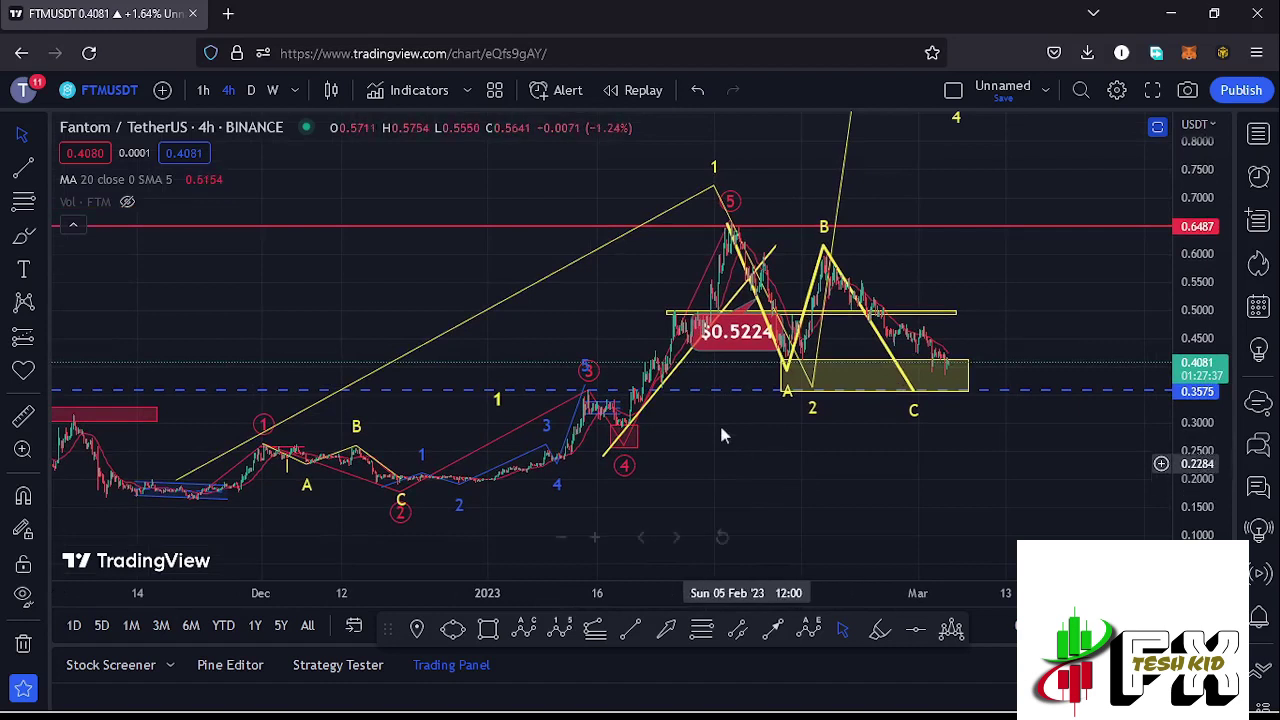
pyautogui.click(732, 230)
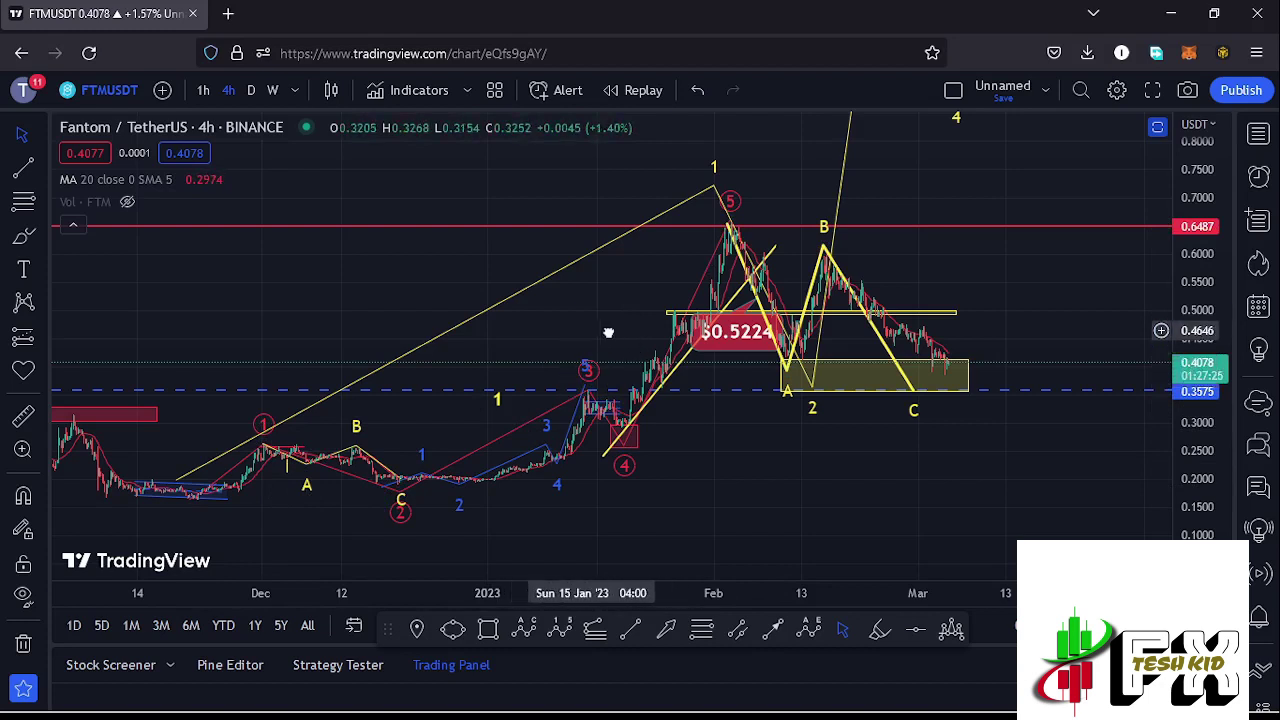
# Step: Inspect the yellow support zone rectangle and pick the Fib Retracement tool
pyautogui.moveTo(590, 332); pyautogui.dragTo(611, 330)
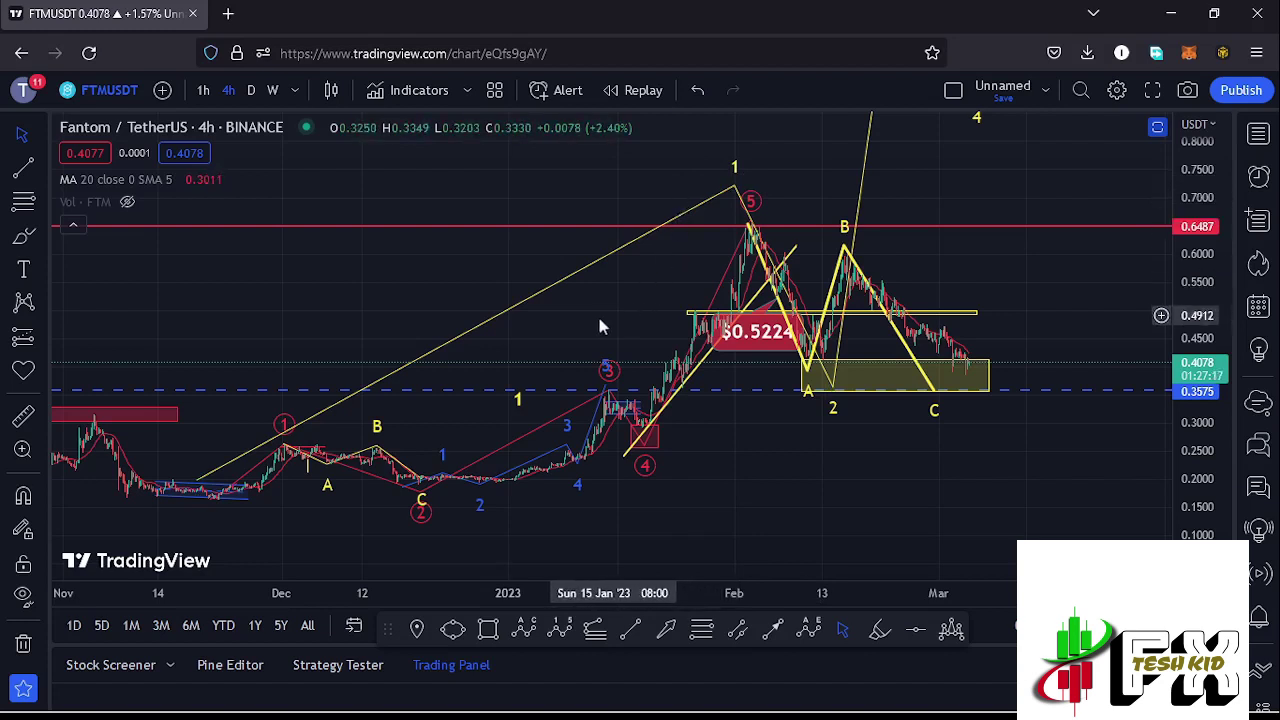
pyautogui.moveTo(640, 324); pyautogui.dragTo(648, 323)
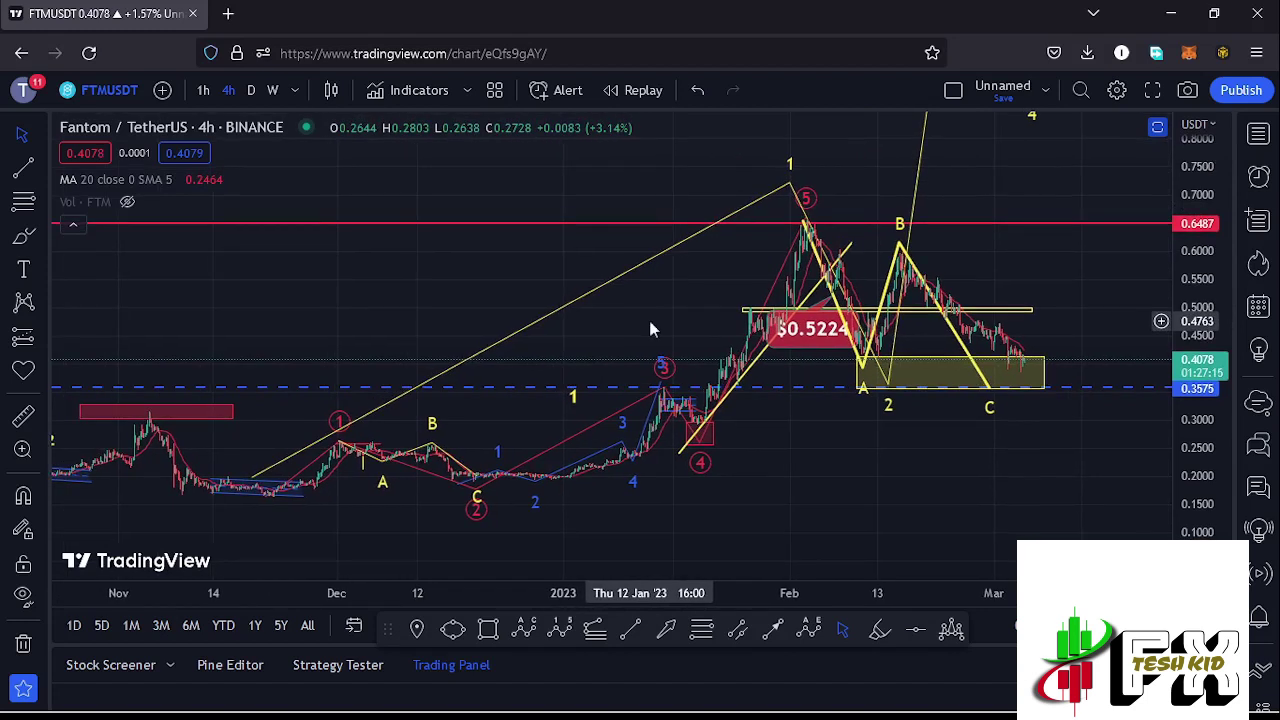
pyautogui.click(950, 360)
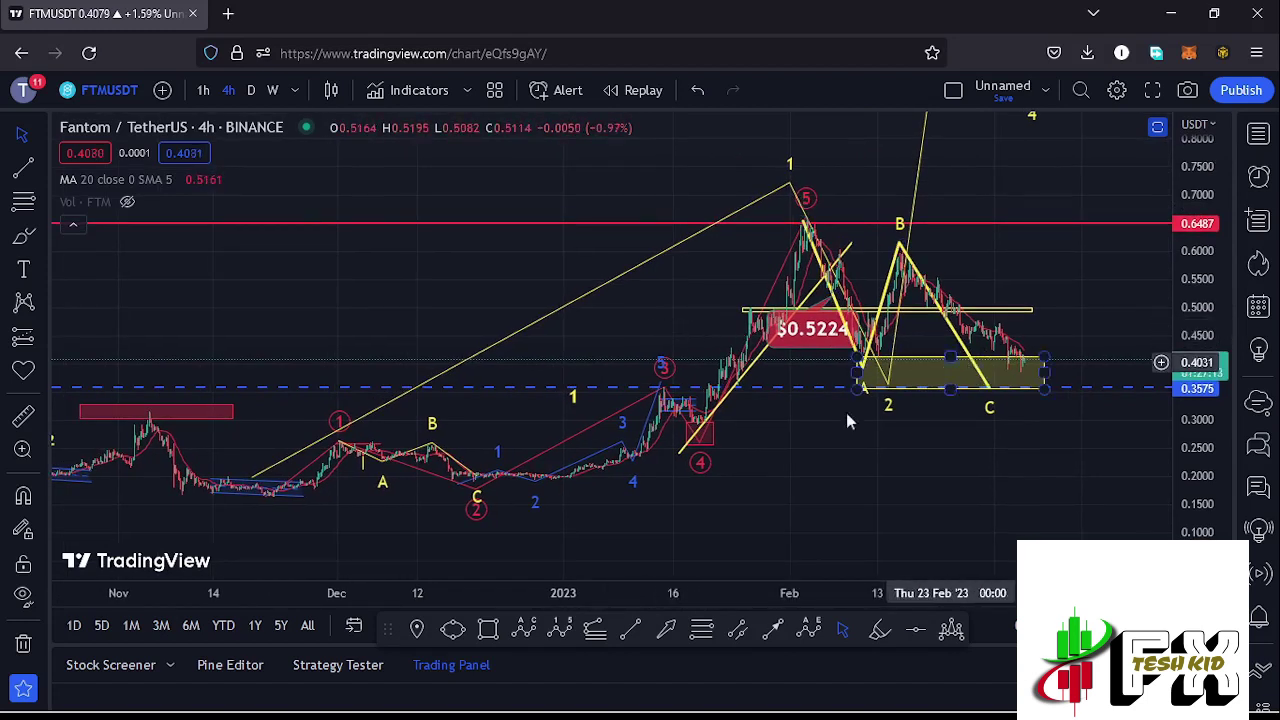
pyautogui.click(846, 420)
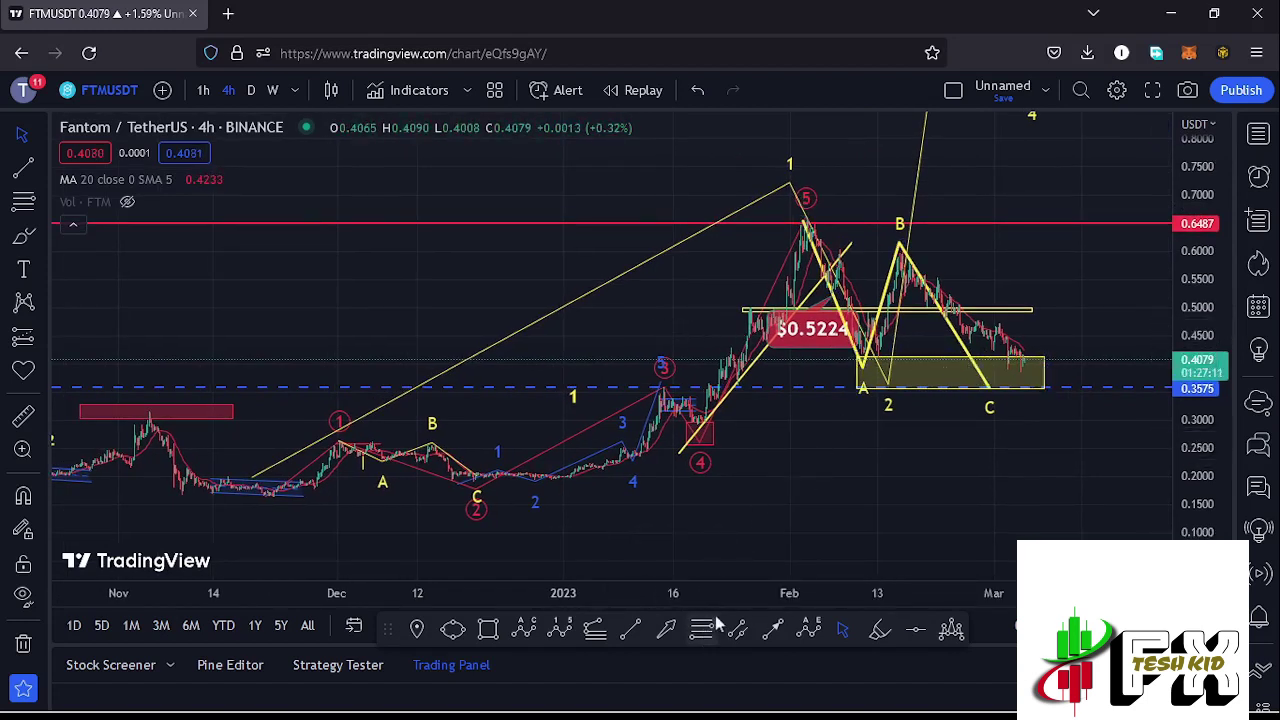
# Step: Draw a Fib Retracement from the 0.1652 November low to the 0.6559 high
pyautogui.click(269, 496)
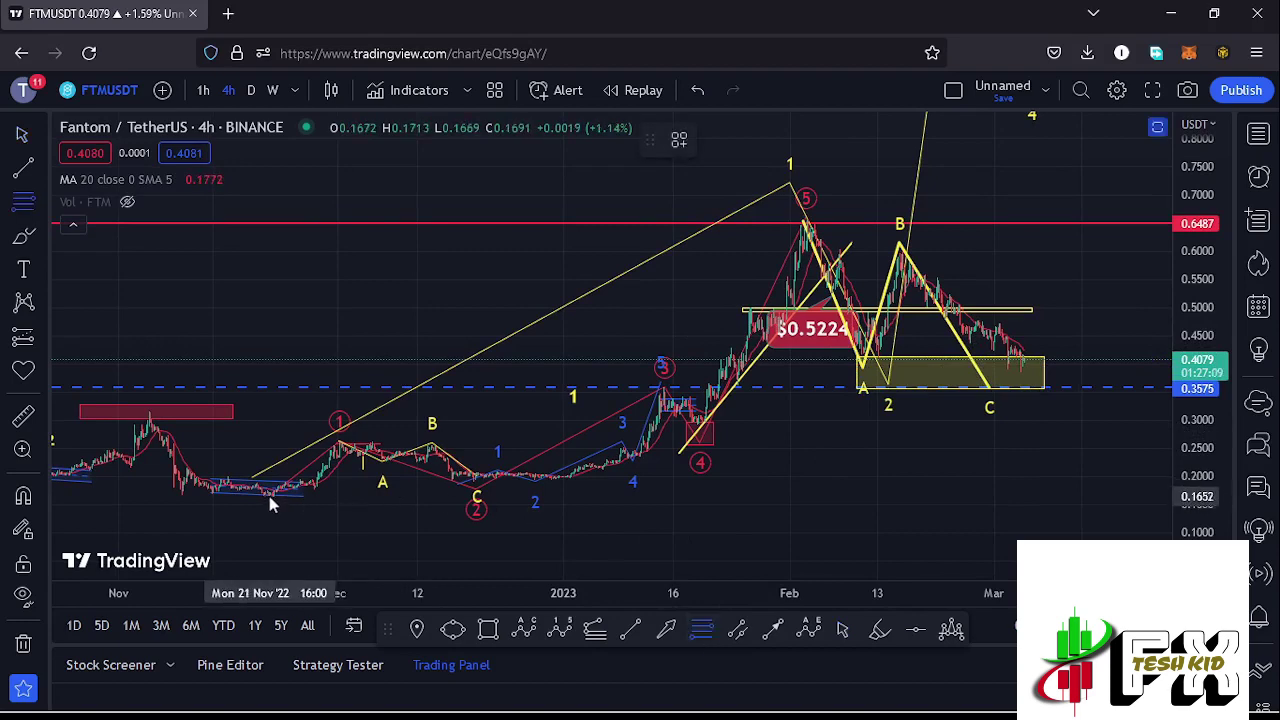
pyautogui.click(1055, 228)
pyautogui.moveTo(1117, 262); pyautogui.dragTo(985, 276)
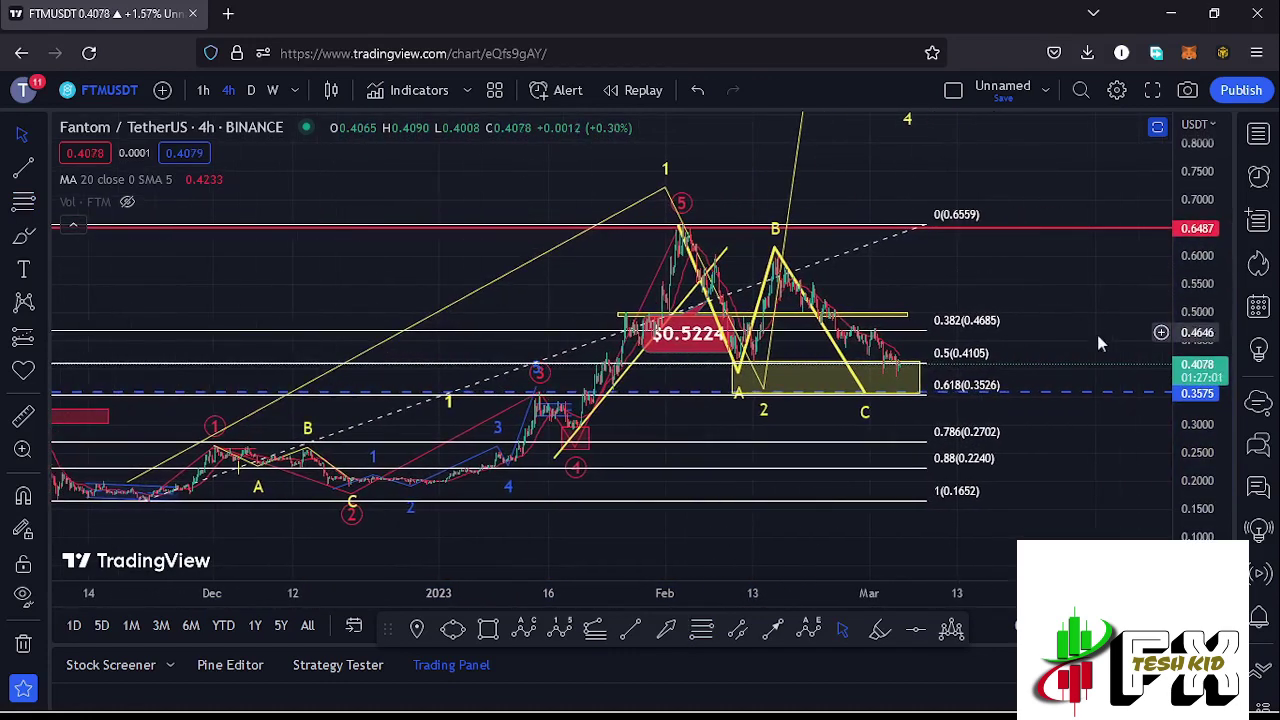
pyautogui.moveTo(1196, 413); pyautogui.dragTo(1197, 420)
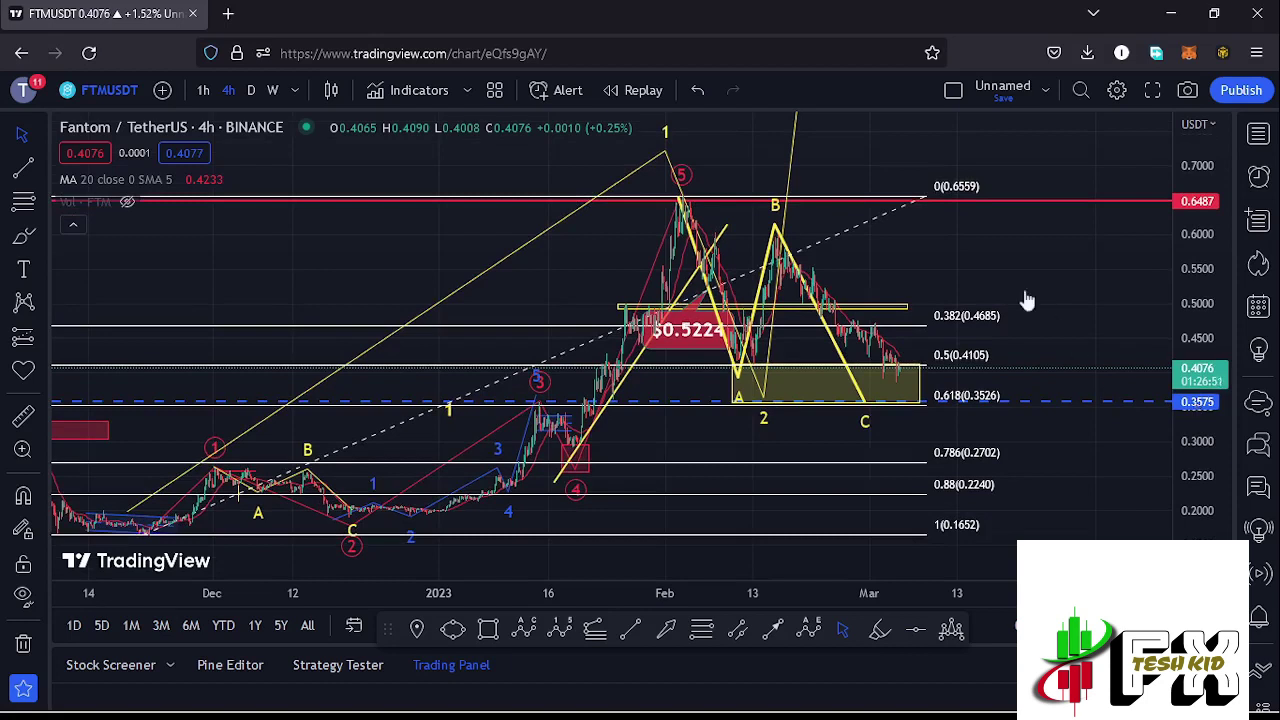
pyautogui.click(922, 202)
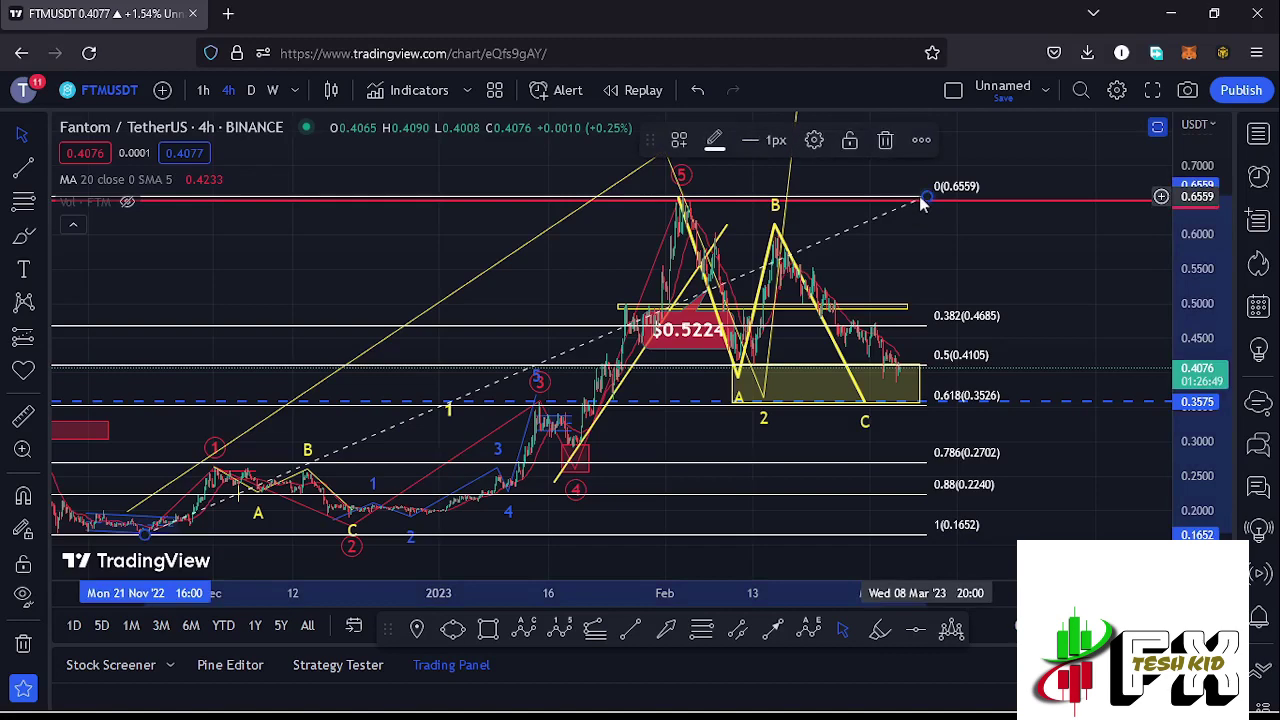
# Step: Delete the Fib Retracement and zoom into January–March around the support zone
pyautogui.click(883, 145)
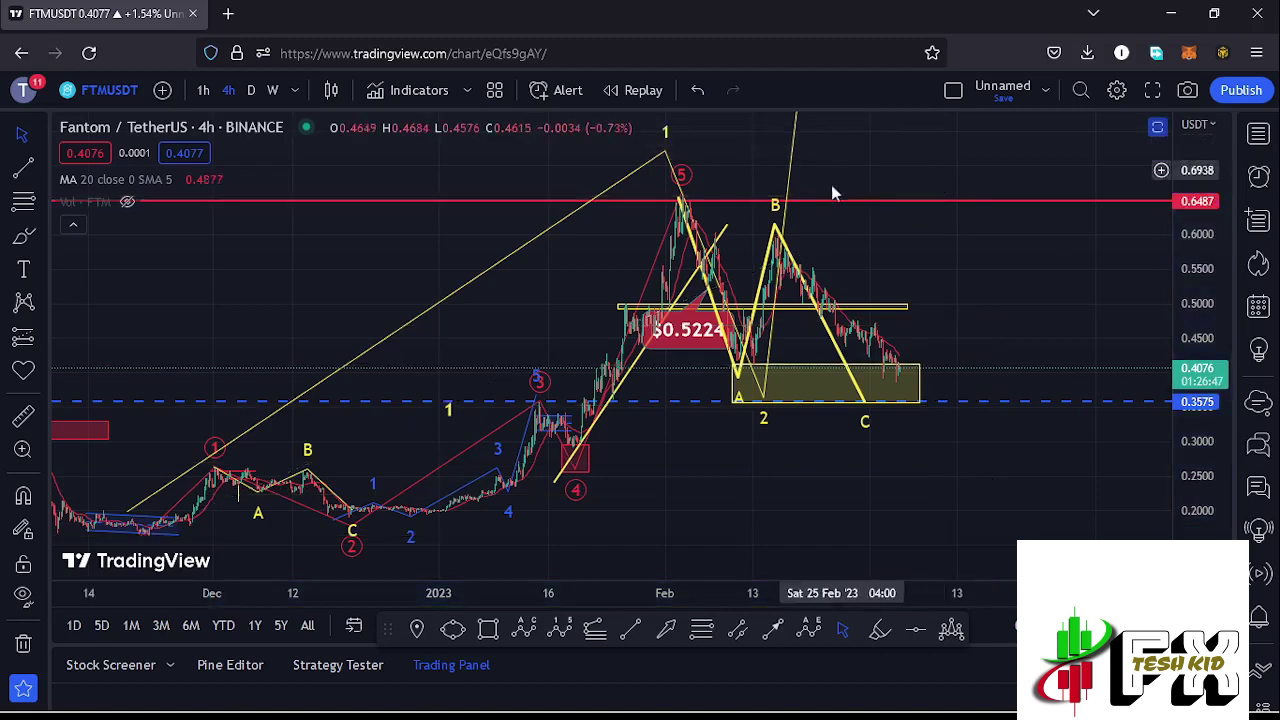
pyautogui.moveTo(902, 271); pyautogui.dragTo(980, 289)
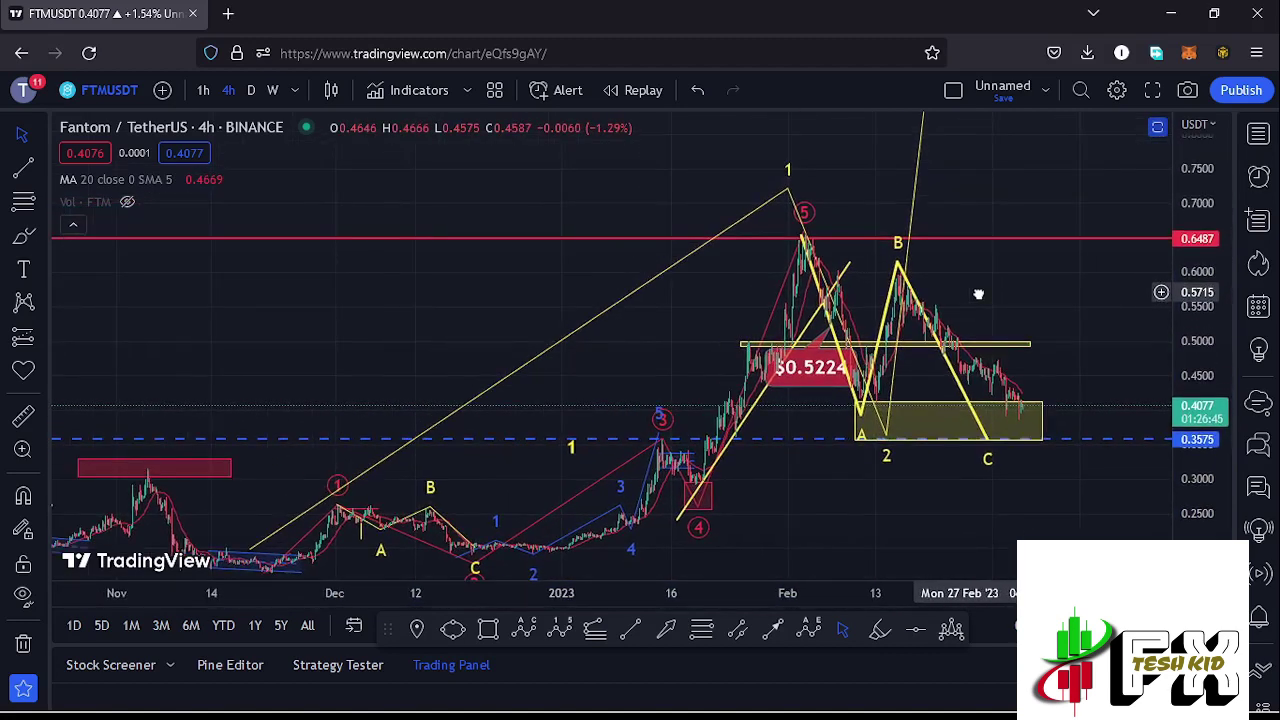
pyautogui.scroll(3, 926, 347)
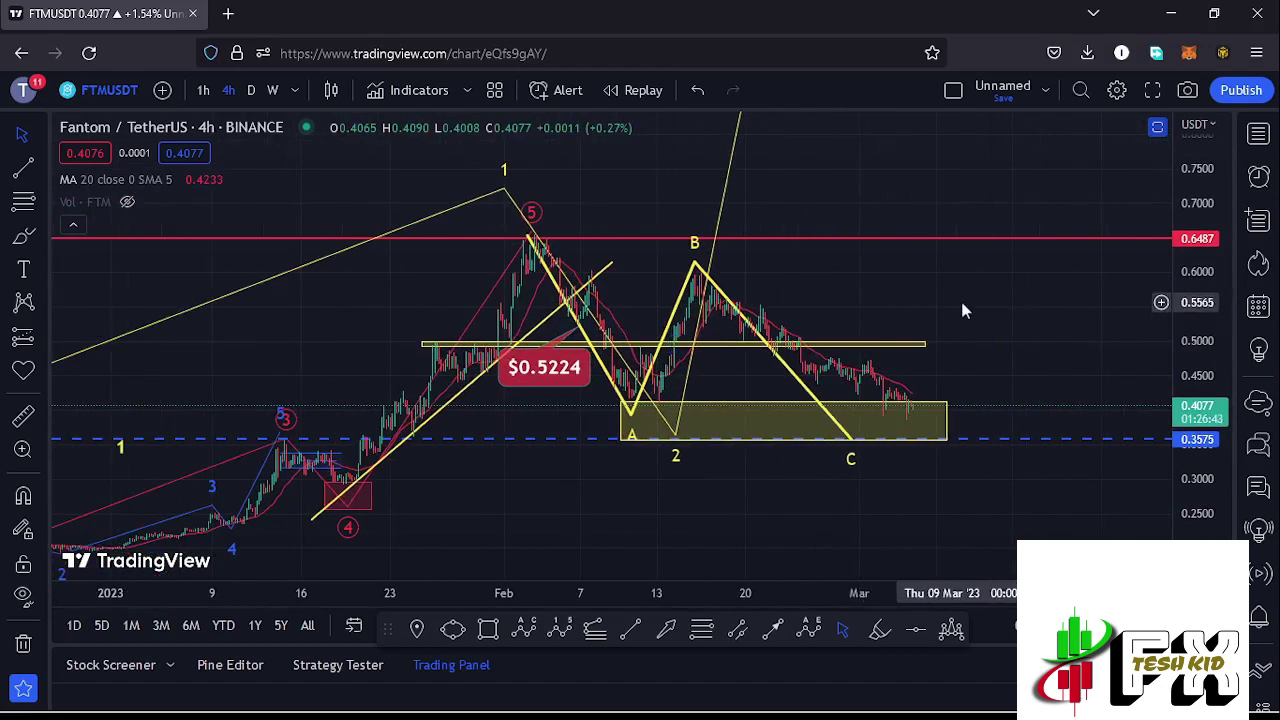
pyautogui.moveTo(960, 297); pyautogui.dragTo(939, 289)
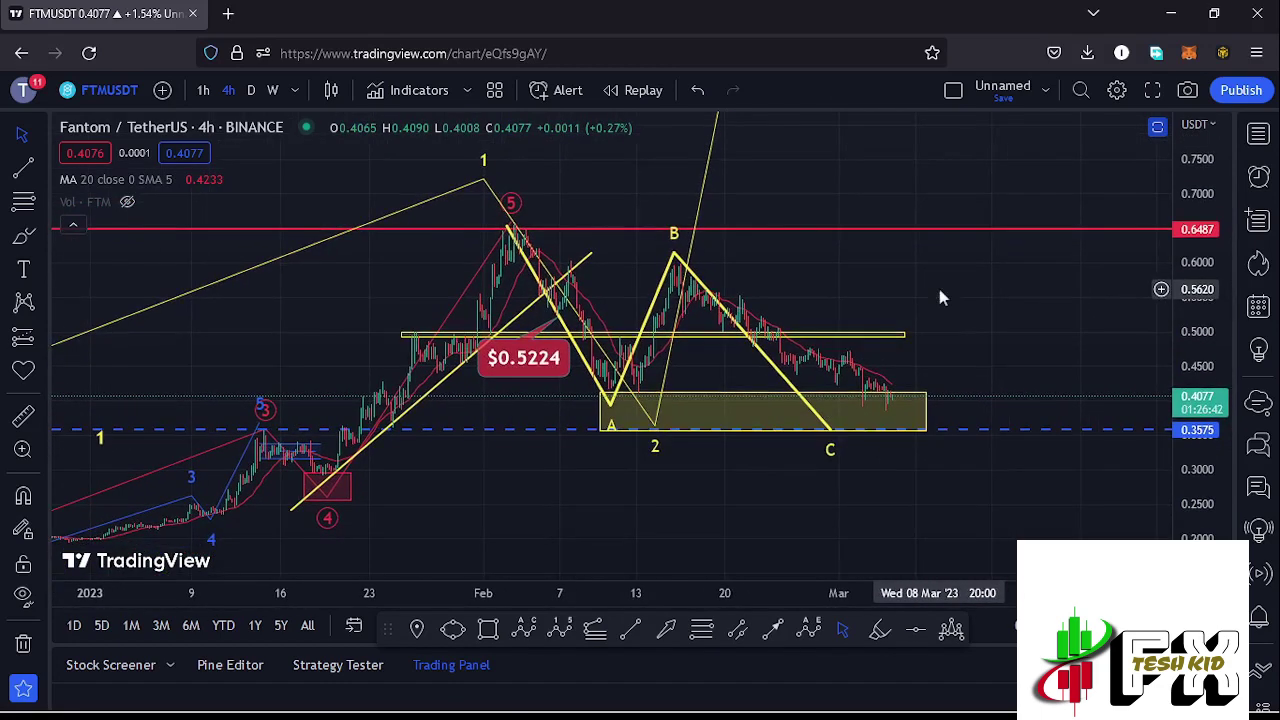
# Step: Draw a yellow arrow rising from the support zone to about 0.69, above the 0.6487 resistance
pyautogui.click(887, 418)
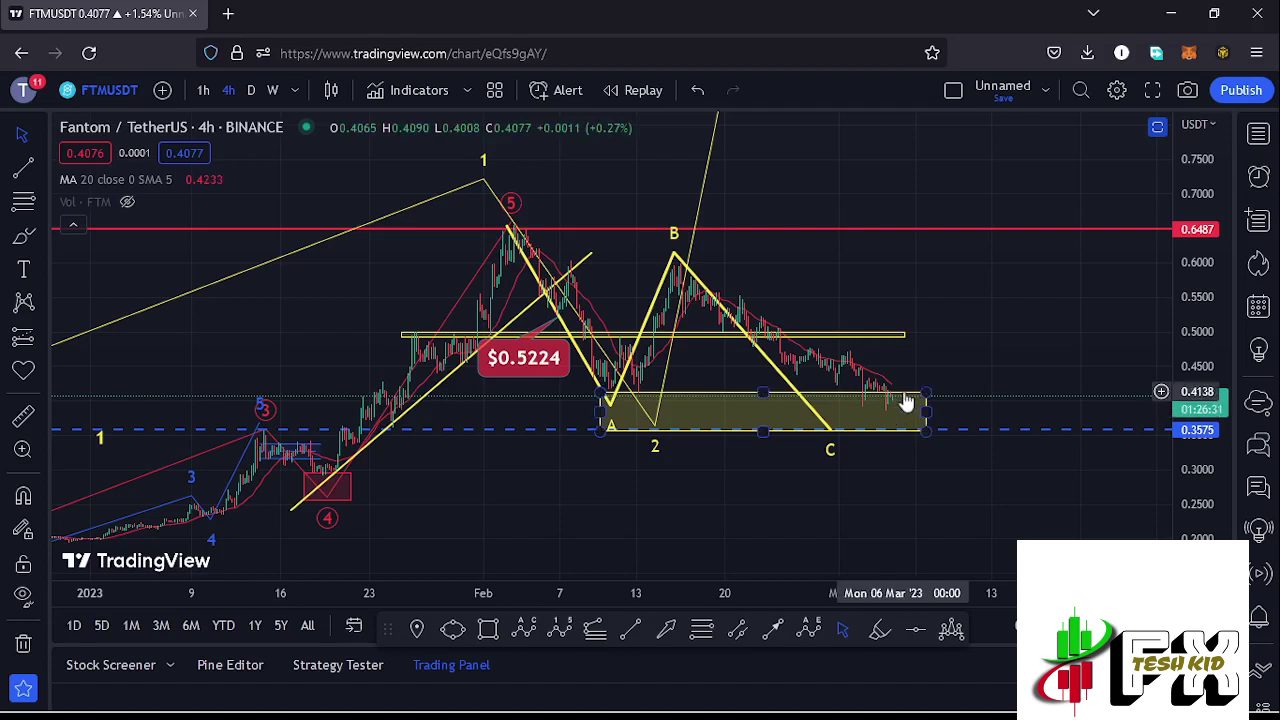
pyautogui.click(924, 358)
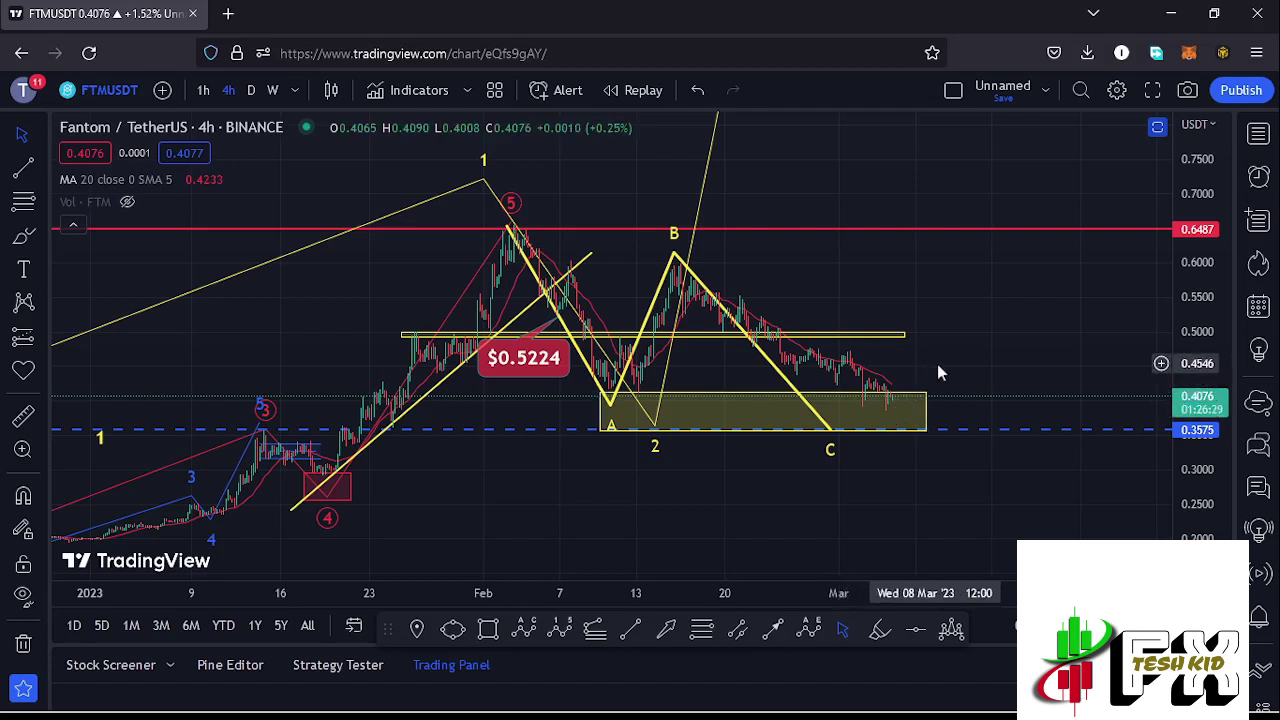
pyautogui.click(775, 630)
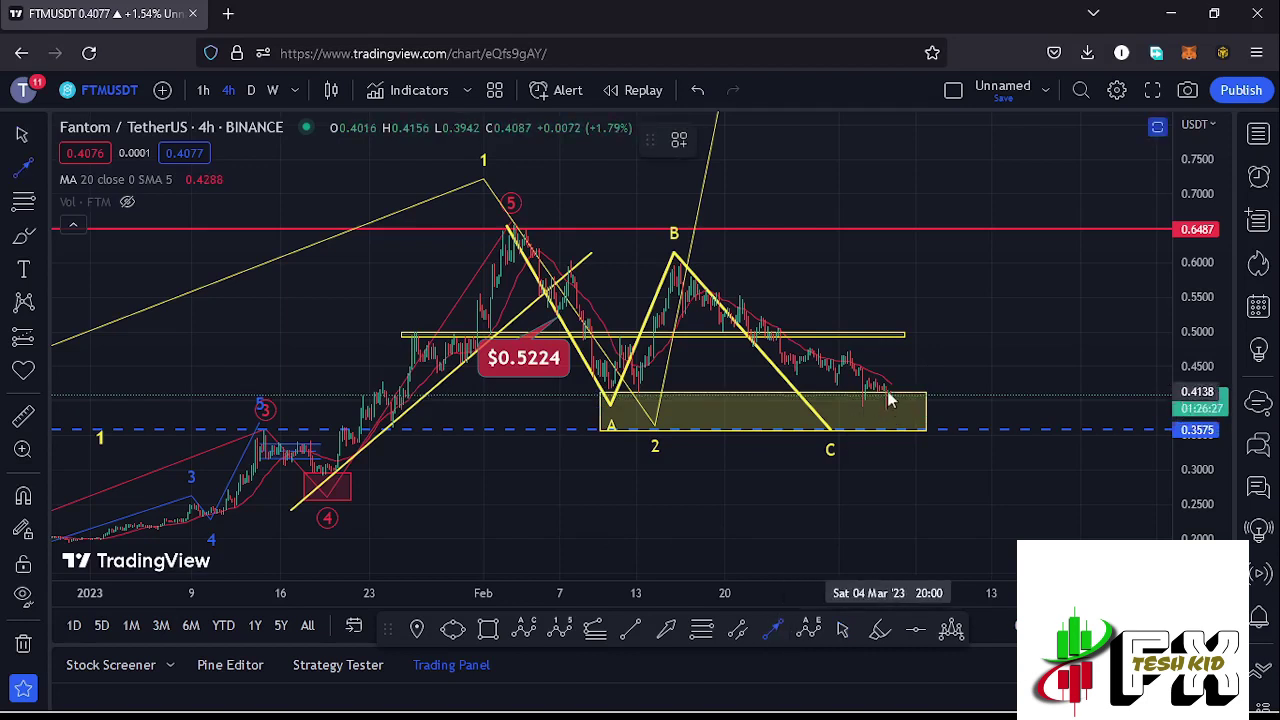
pyautogui.moveTo(887, 392); pyautogui.dragTo(889, 310)
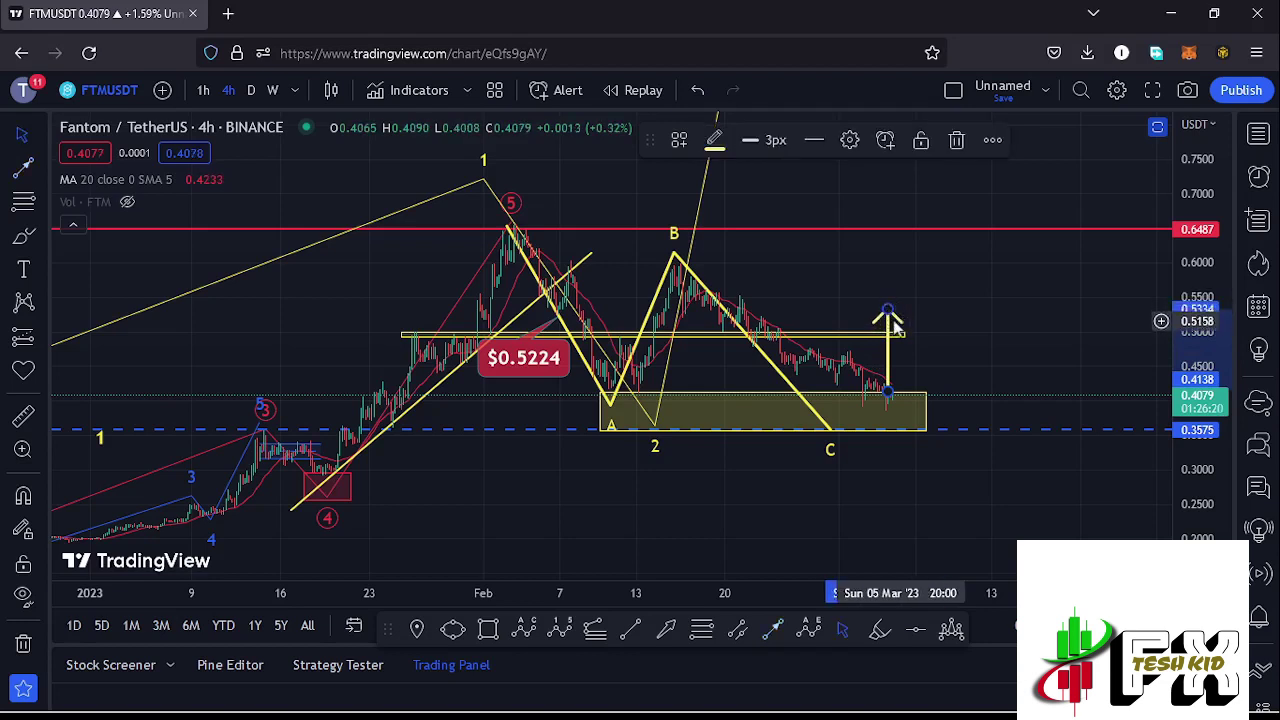
pyautogui.moveTo(889, 310); pyautogui.dragTo(896, 204)
pyautogui.moveTo(818, 263); pyautogui.dragTo(814, 279)
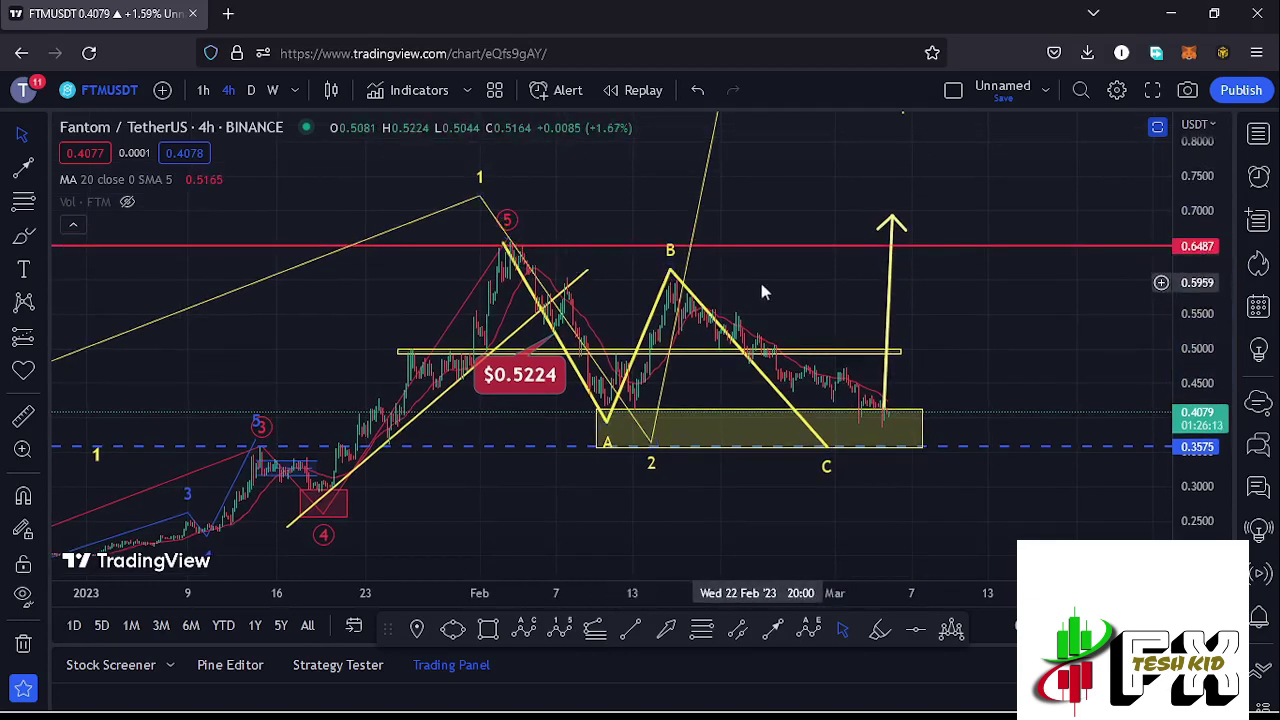
pyautogui.moveTo(809, 294); pyautogui.dragTo(786, 323)
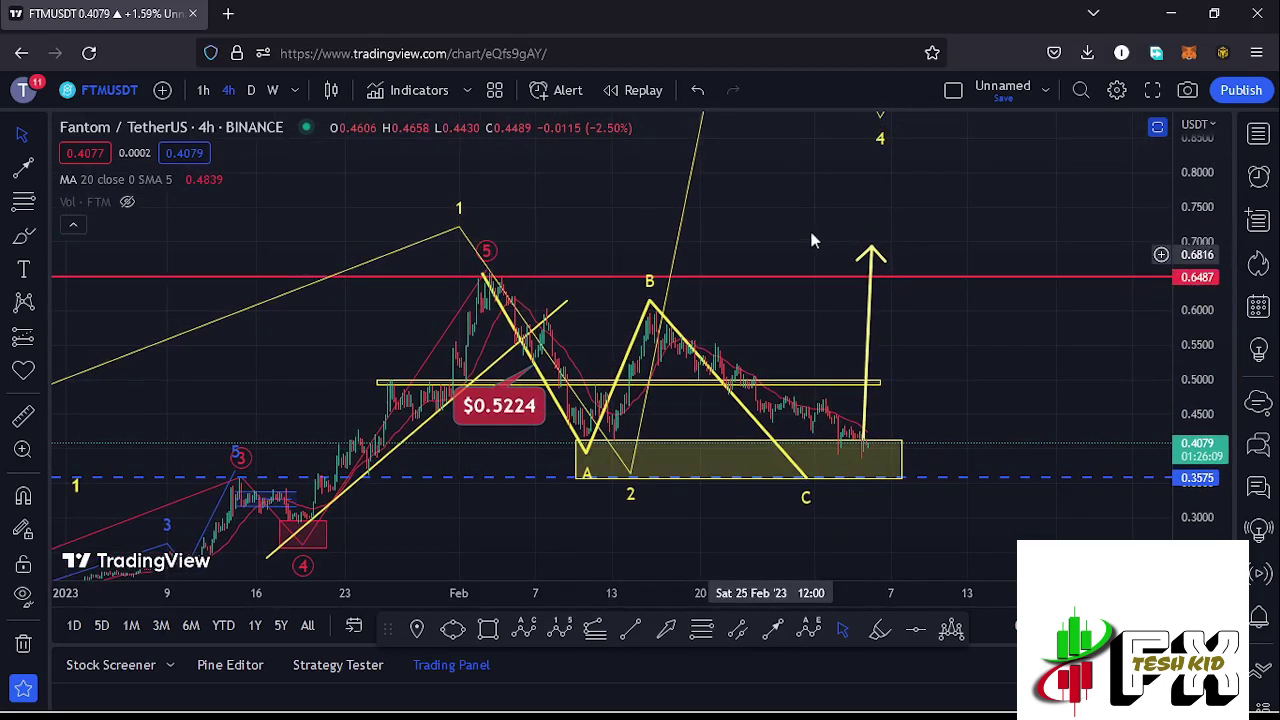
pyautogui.moveTo(824, 259); pyautogui.dragTo(813, 305)
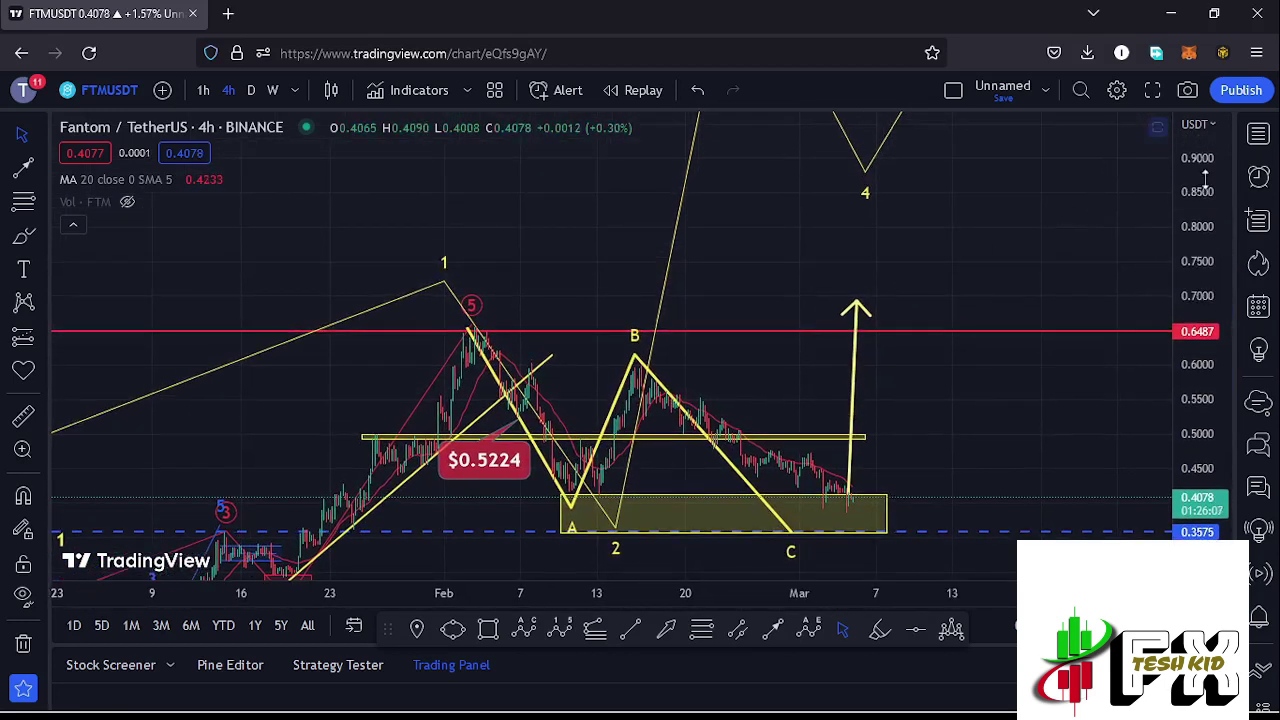
pyautogui.moveTo(1205, 180); pyautogui.dragTo(1193, 212)
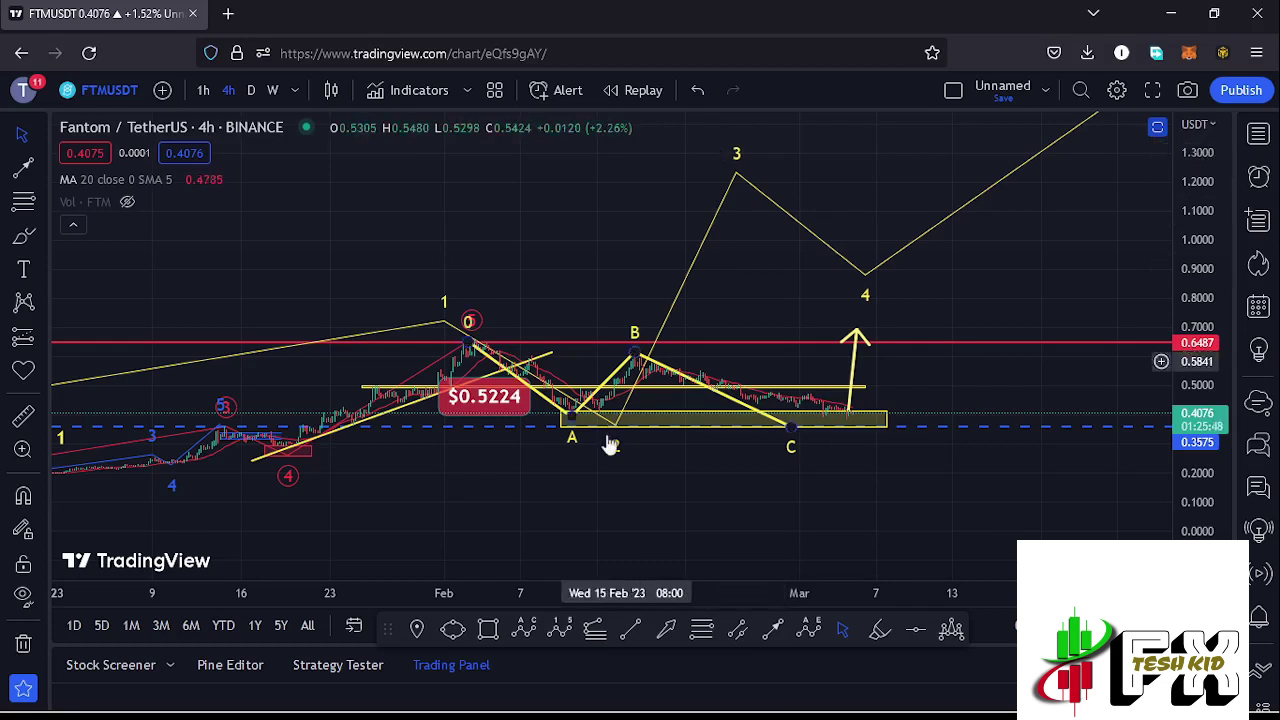
# Step: Zoom out to October–March to show the full wave count, new arrow and projected waves 3–4
pyautogui.scroll(-1, 714, 464)
pyautogui.scroll(-1, 745, 478)
pyautogui.scroll(-2, 852, 503)
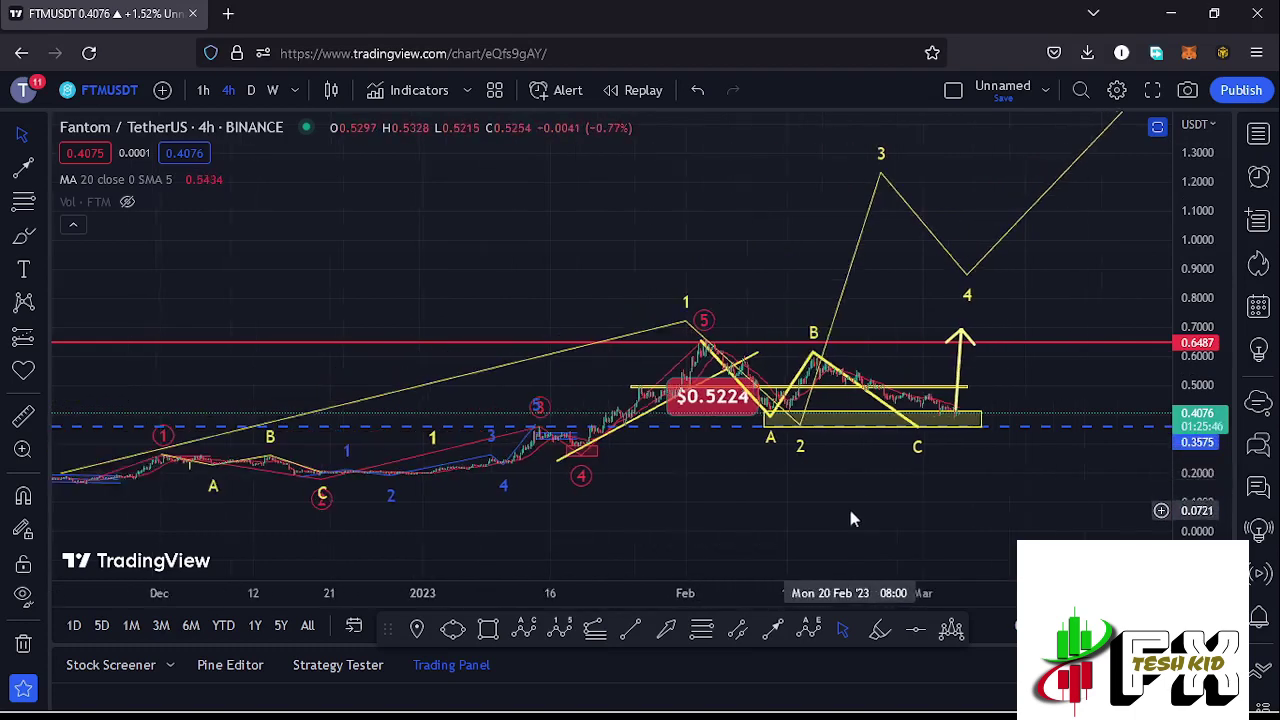
pyautogui.scroll(-2, 885, 518)
pyautogui.scroll(-2, 880, 500)
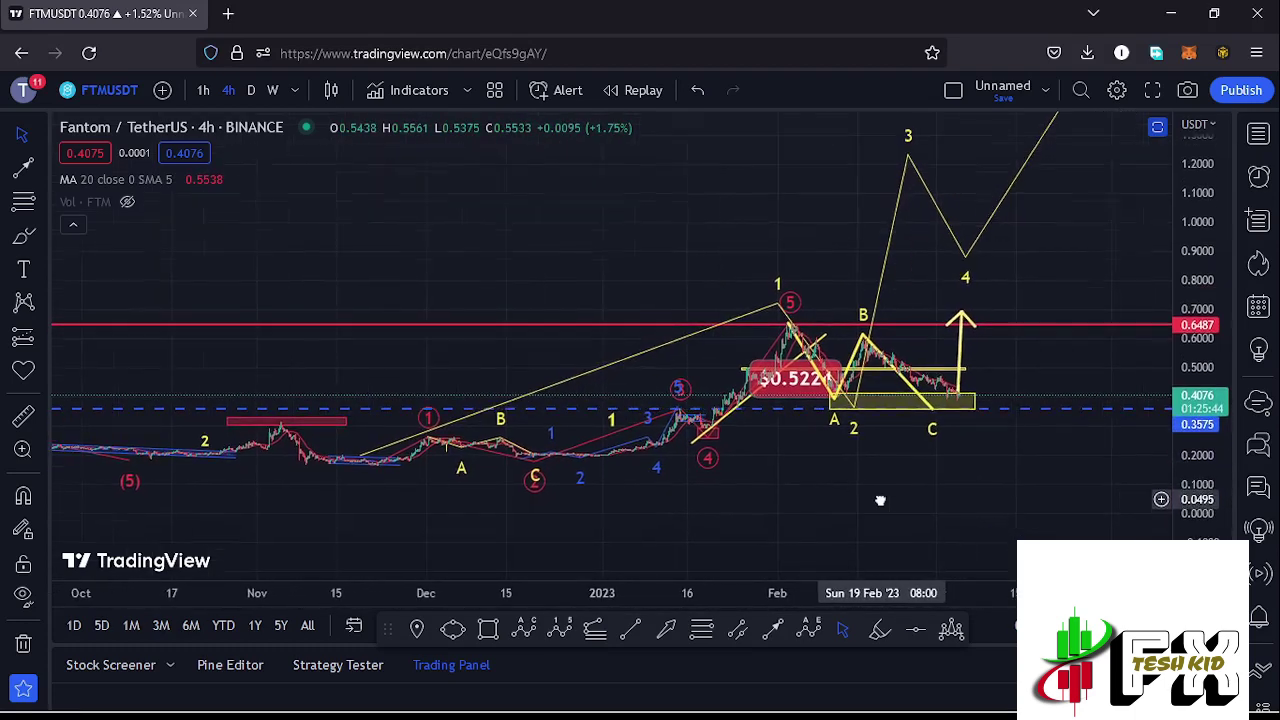
# Step: Draw a Trend-Based Fib Extension from the wave-0 low through the wave-5 peak to the pullback low
pyautogui.click(592, 636)
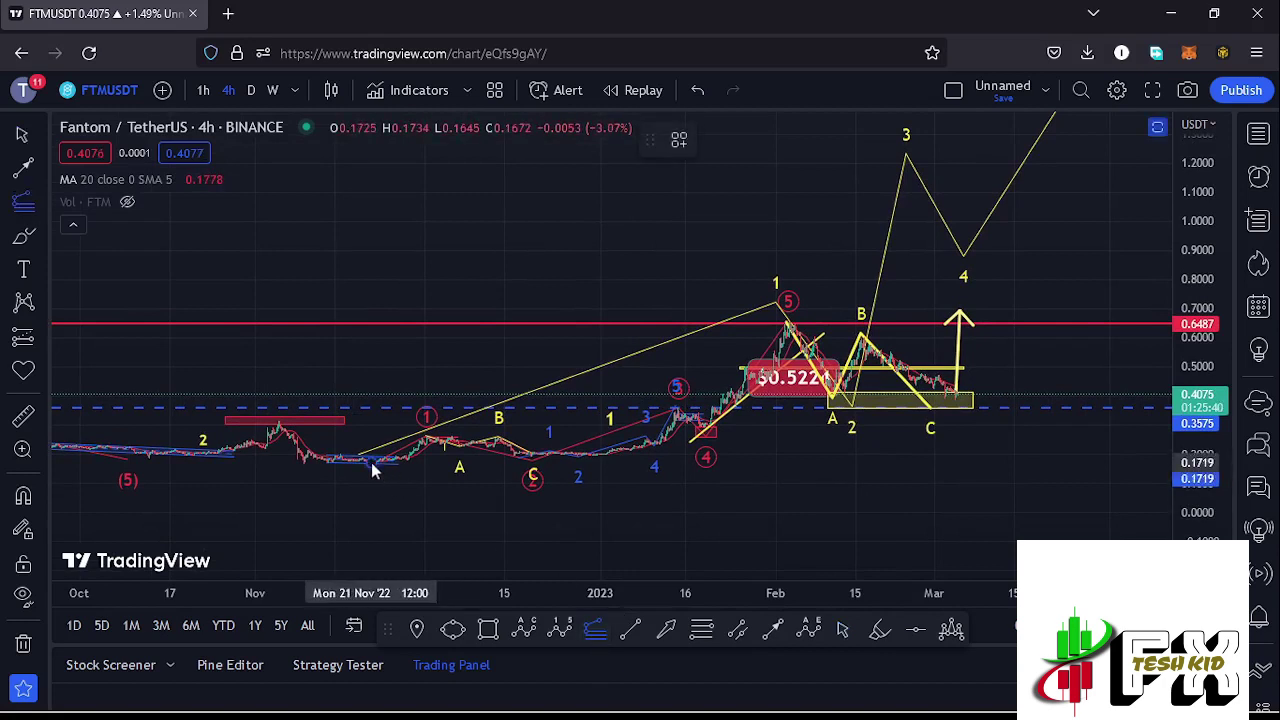
pyautogui.click(371, 462)
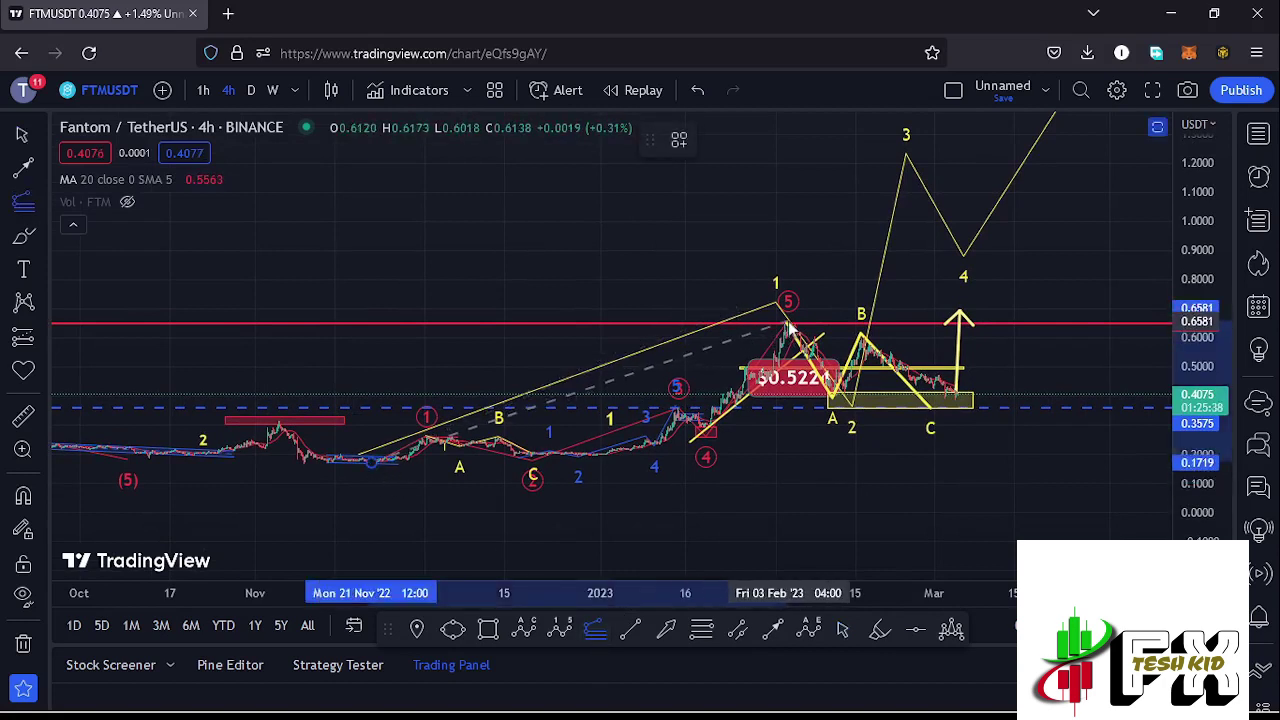
pyautogui.click(788, 322)
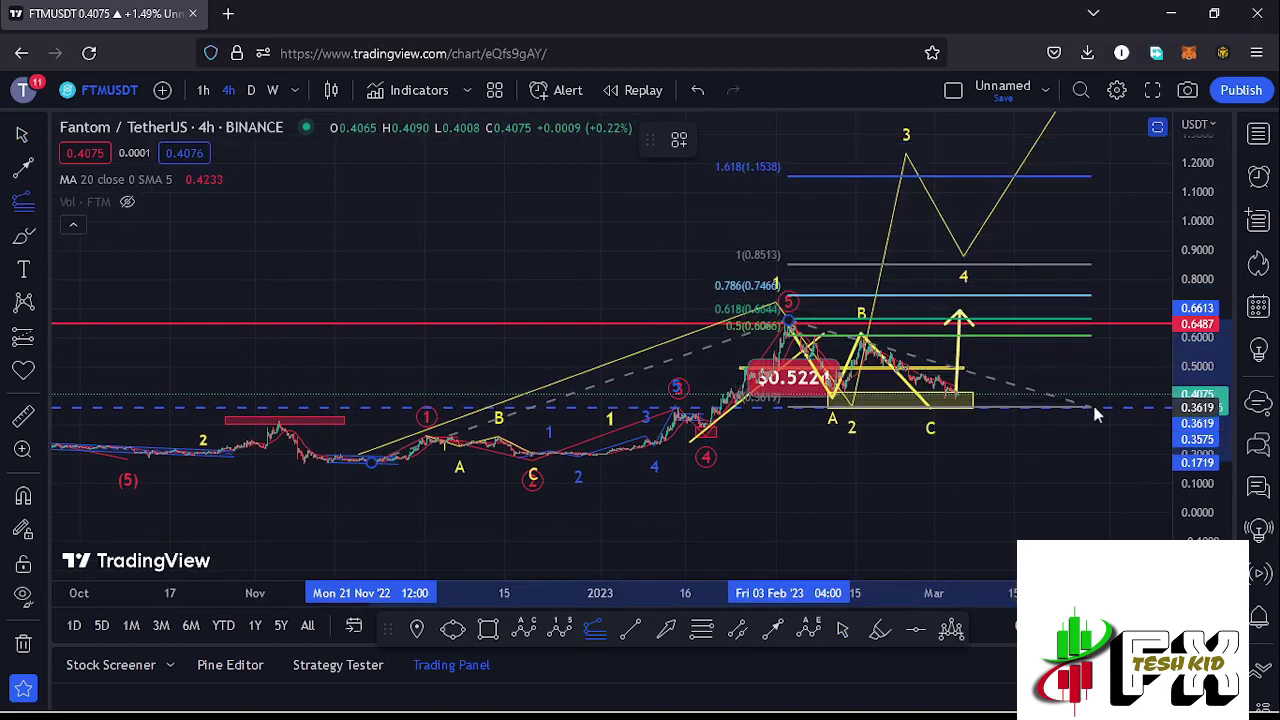
pyautogui.click(1101, 399)
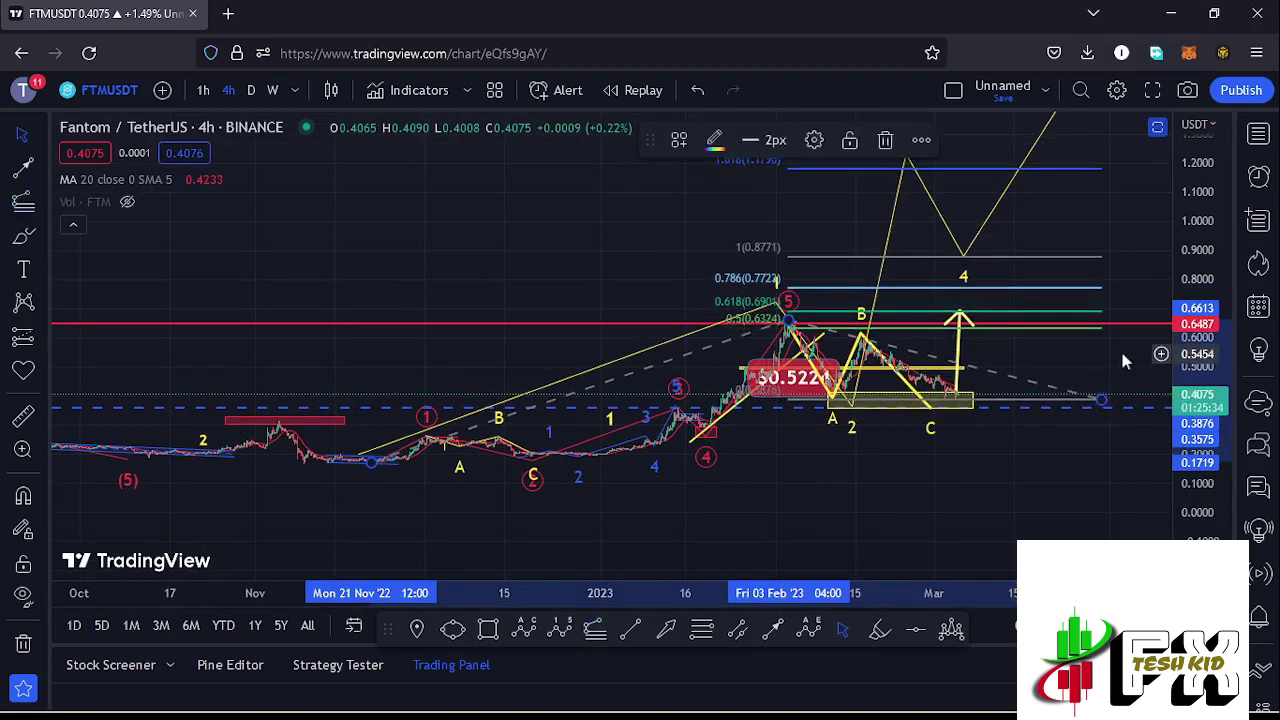
pyautogui.moveTo(913, 177); pyautogui.dragTo(846, 222)
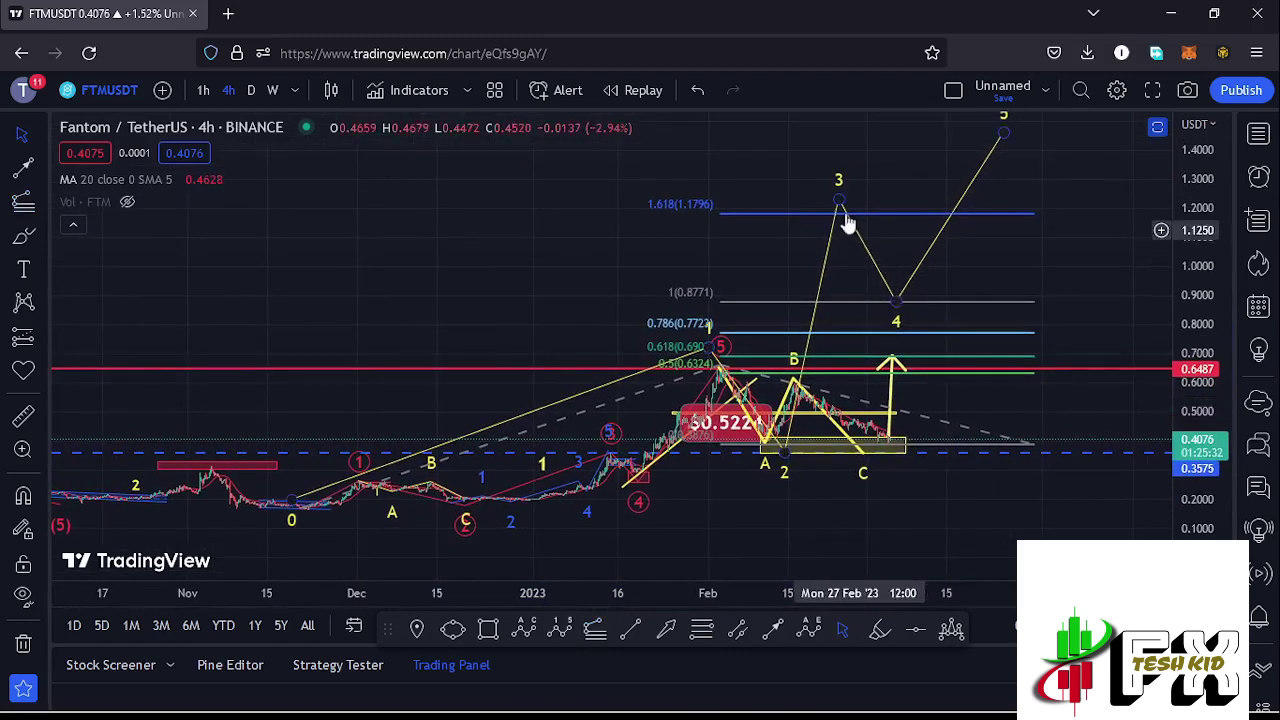
# Step: Move the projected wave-3 point onto the 1.618 extension level at 1.1796
pyautogui.click(840, 205)
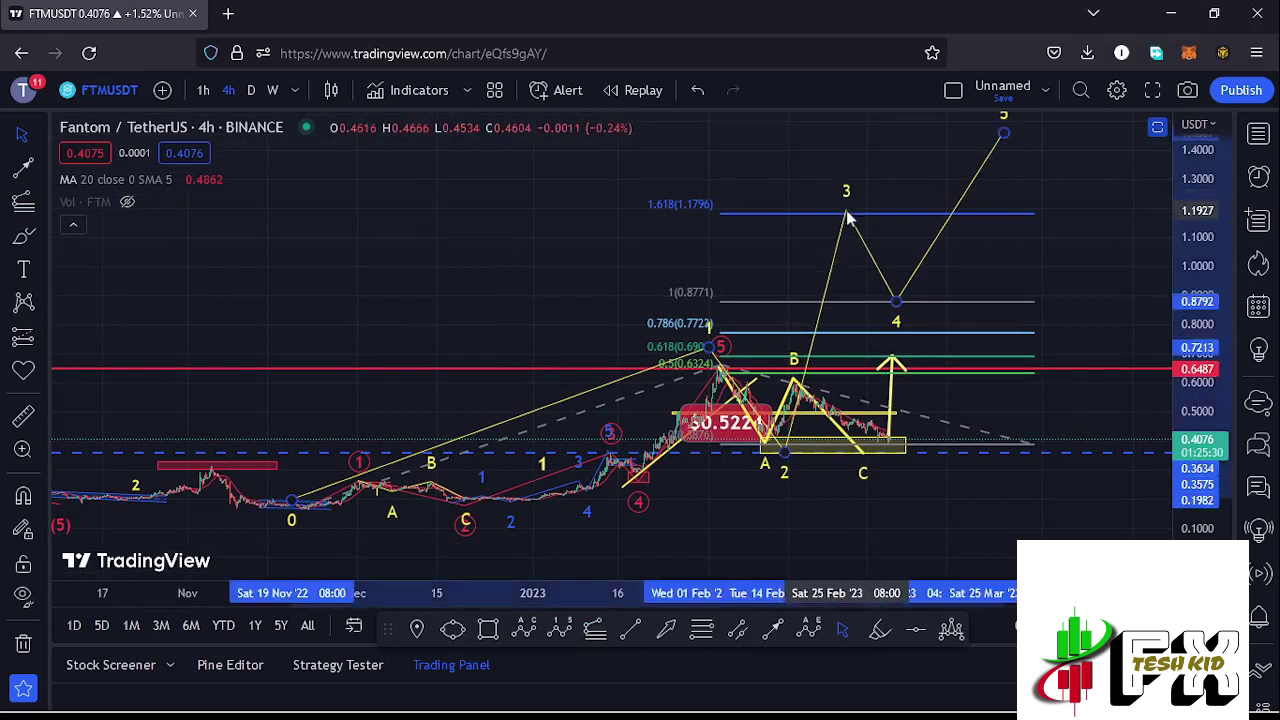
pyautogui.click(846, 214)
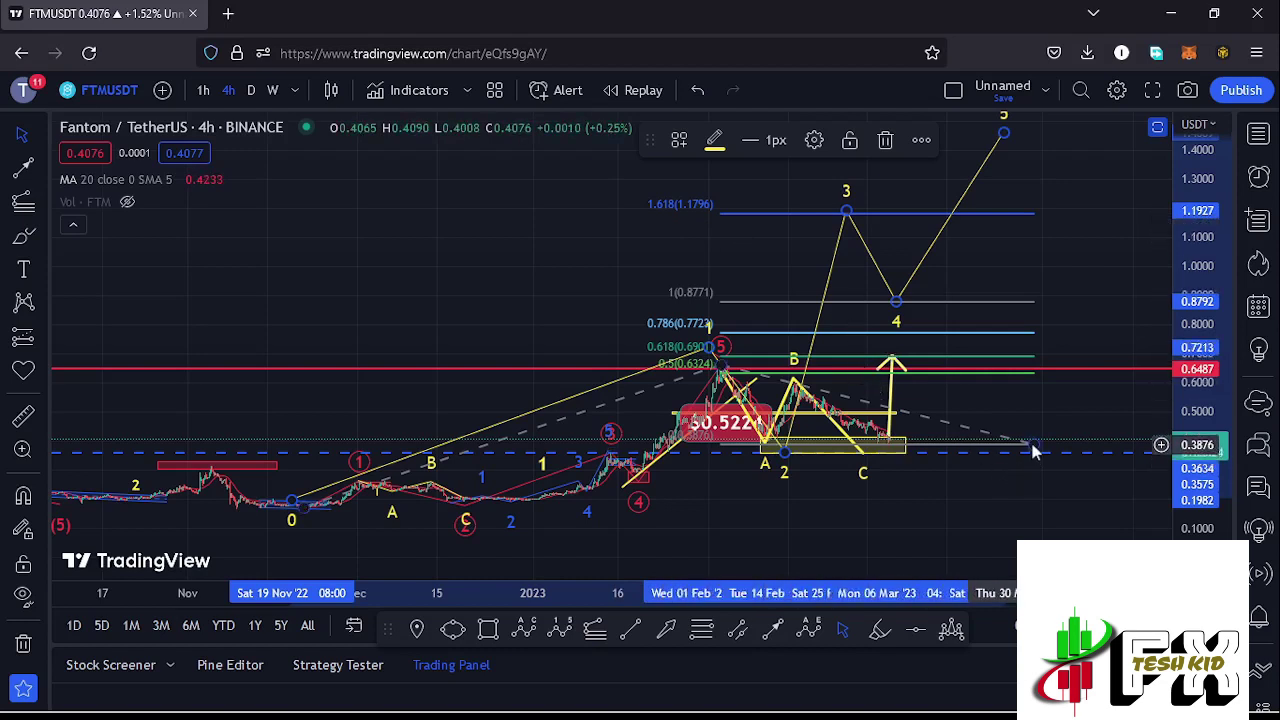
pyautogui.click(889, 144)
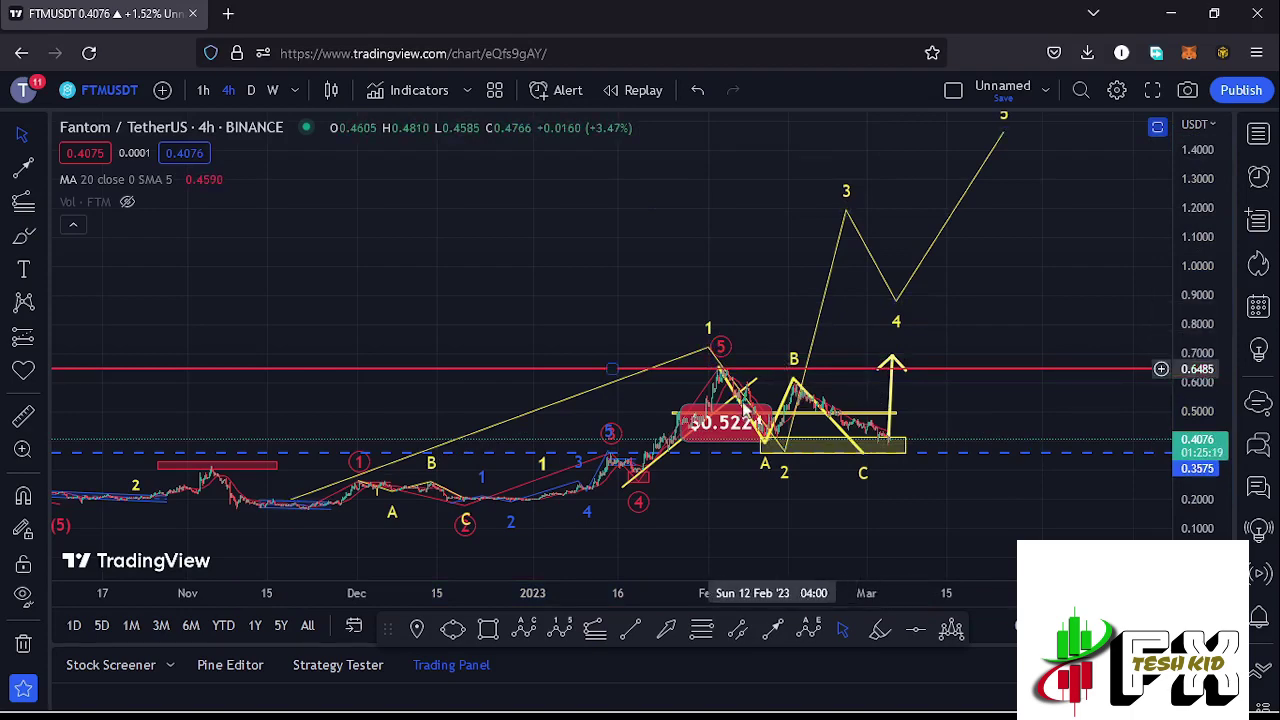
# Step: Zoom in on the February–March A-B-C correction and the 0.3575–0.41 support zone
pyautogui.scroll(5, 745, 405)
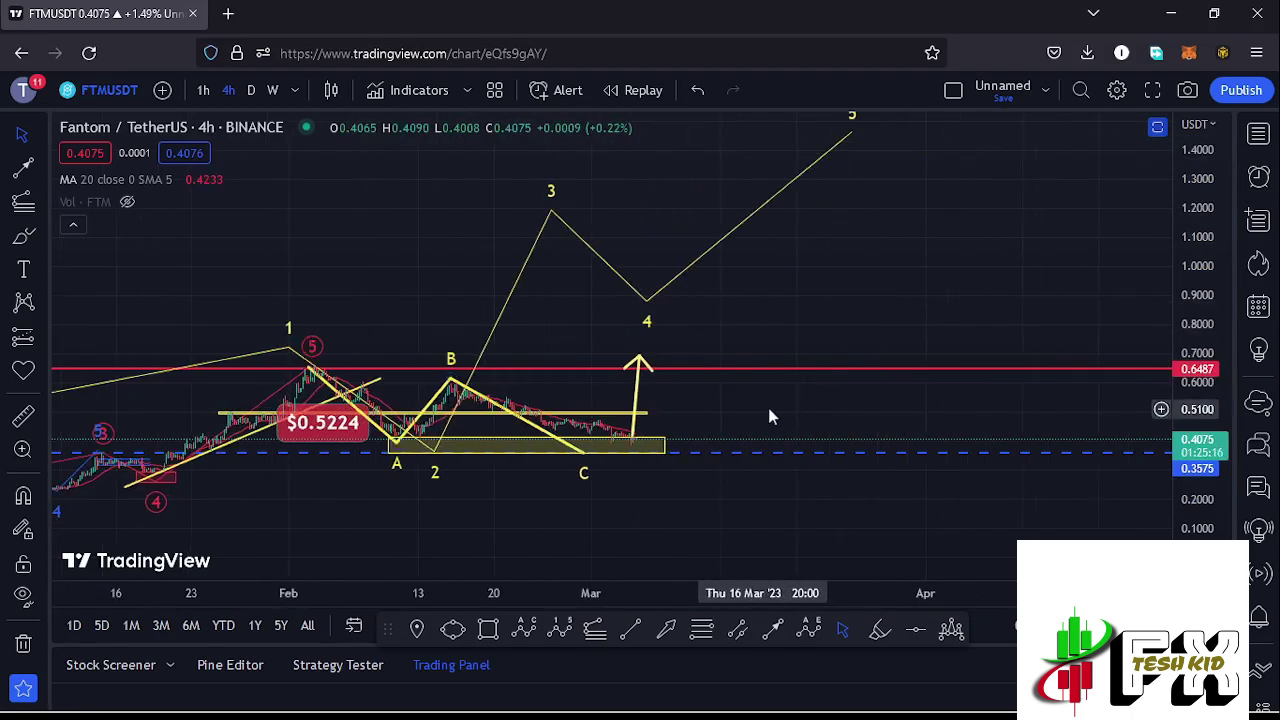
pyautogui.moveTo(770, 417); pyautogui.dragTo(1080, 414)
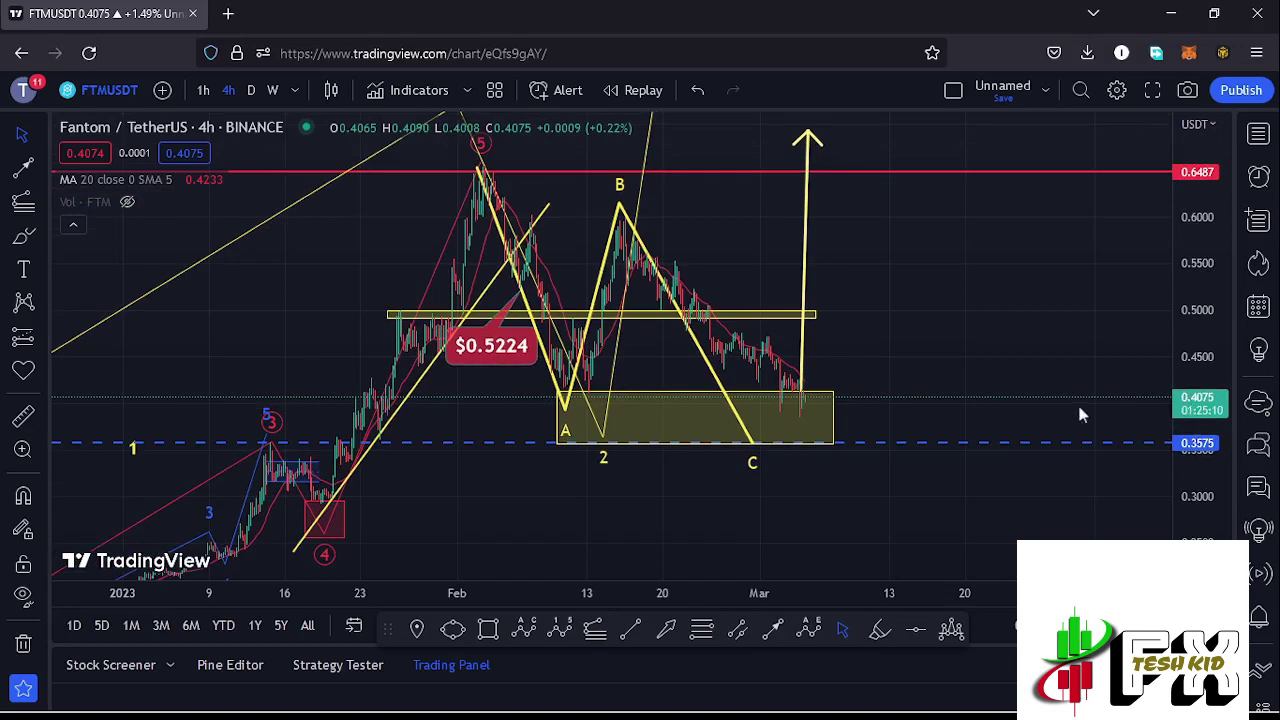
pyautogui.scroll(5, 871, 414)
pyautogui.moveTo(640, 365); pyautogui.dragTo(1031, 376)
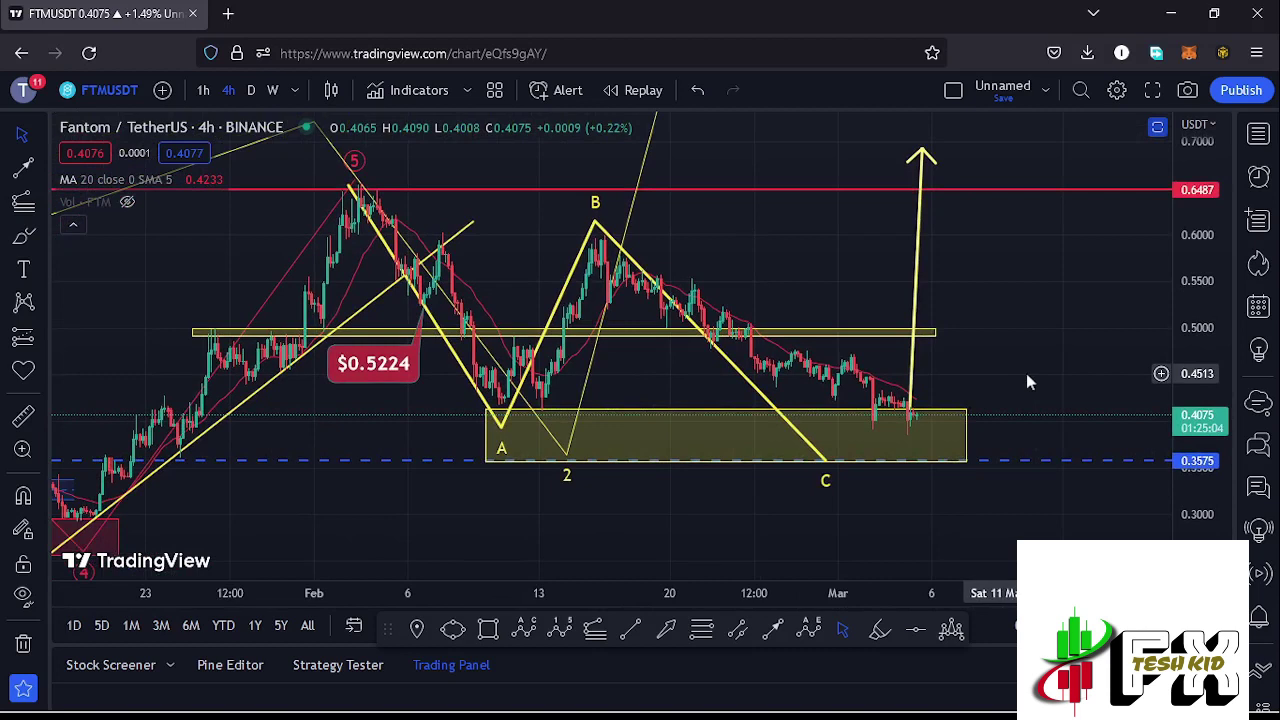
# Step: Redirect the yellow arrow to point down from the latest candles to just below the support zone
pyautogui.moveTo(921, 155); pyautogui.dragTo(921, 393)
pyautogui.moveTo(912, 452); pyautogui.dragTo(937, 463)
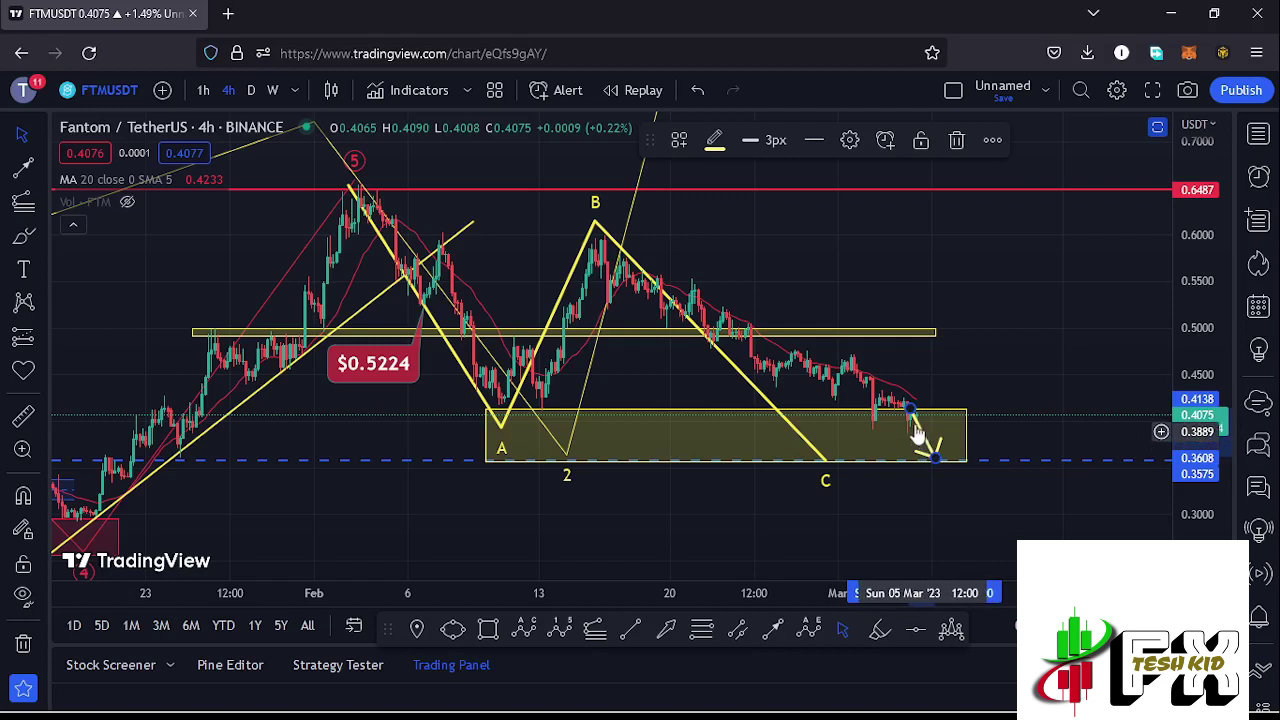
pyautogui.moveTo(911, 414); pyautogui.dragTo(876, 430)
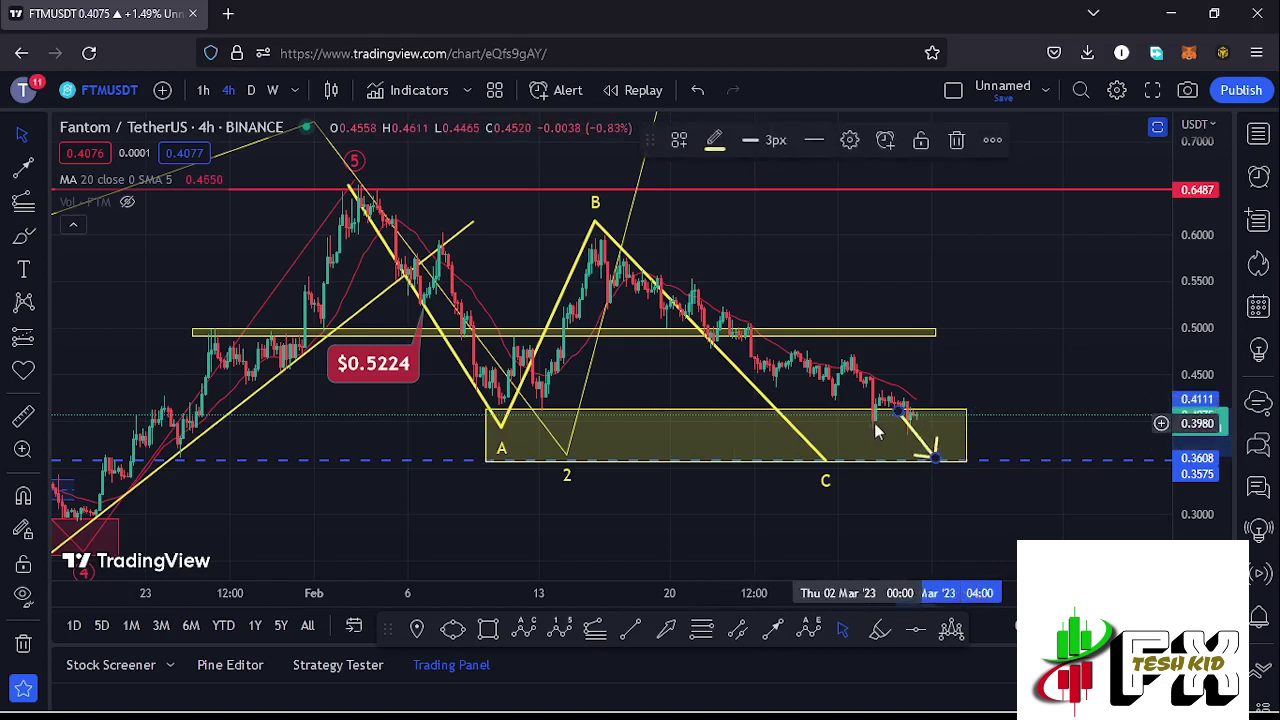
pyautogui.click(925, 440)
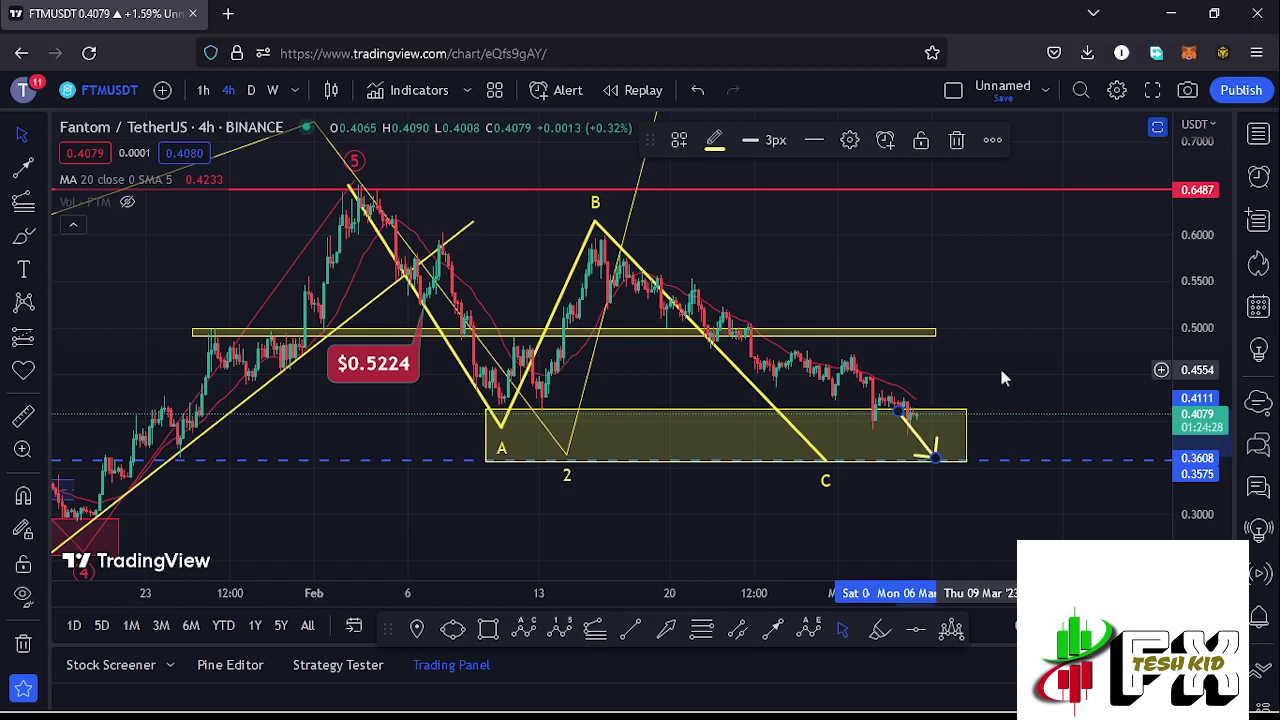
pyautogui.moveTo(933, 458)
pyautogui.mouseDown()
pyautogui.moveTo(937, 483)
pyautogui.moveTo(934, 471)
pyautogui.mouseUp()
pyautogui.click(1035, 400)
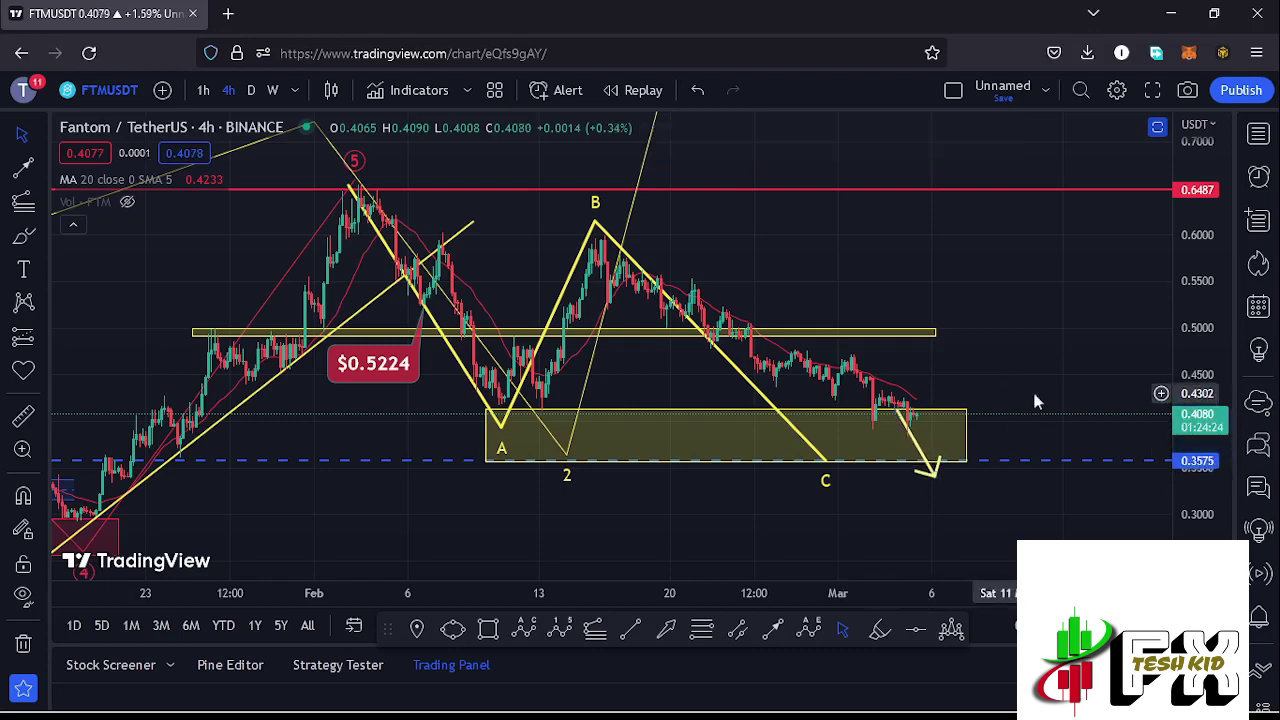
pyautogui.moveTo(1035, 400); pyautogui.dragTo(1031, 388)
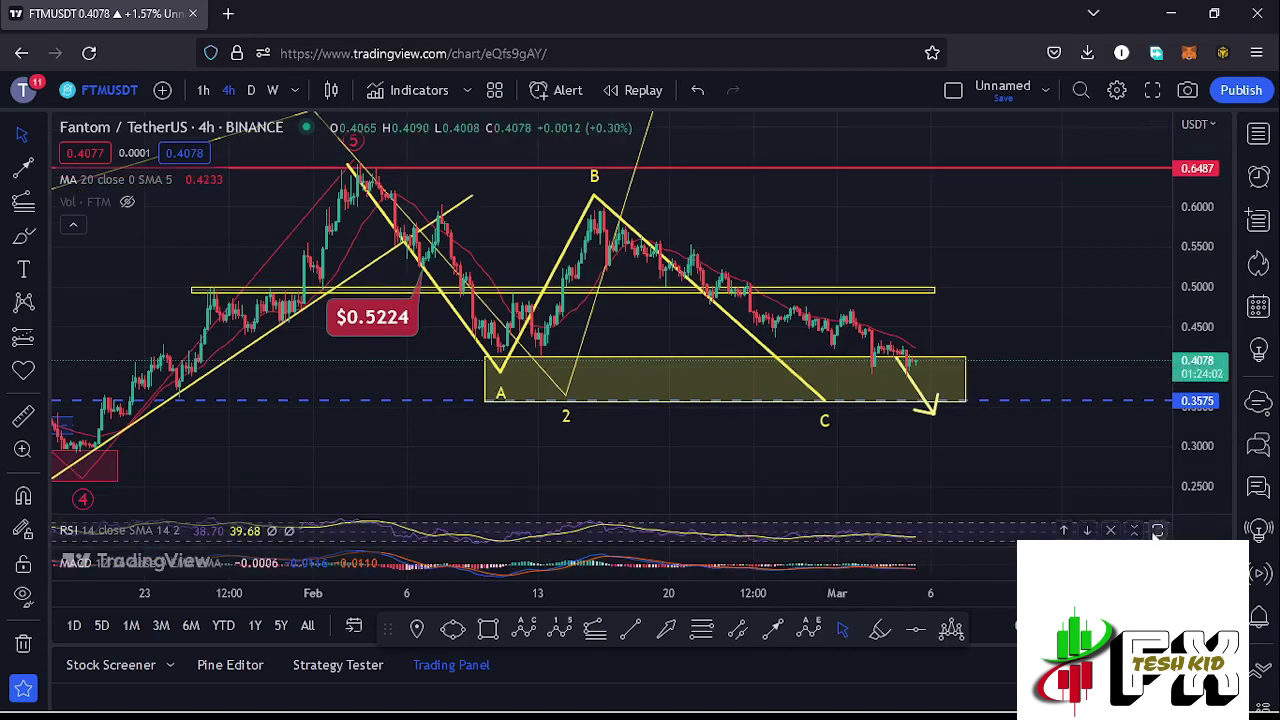
pyautogui.click(1157, 531)
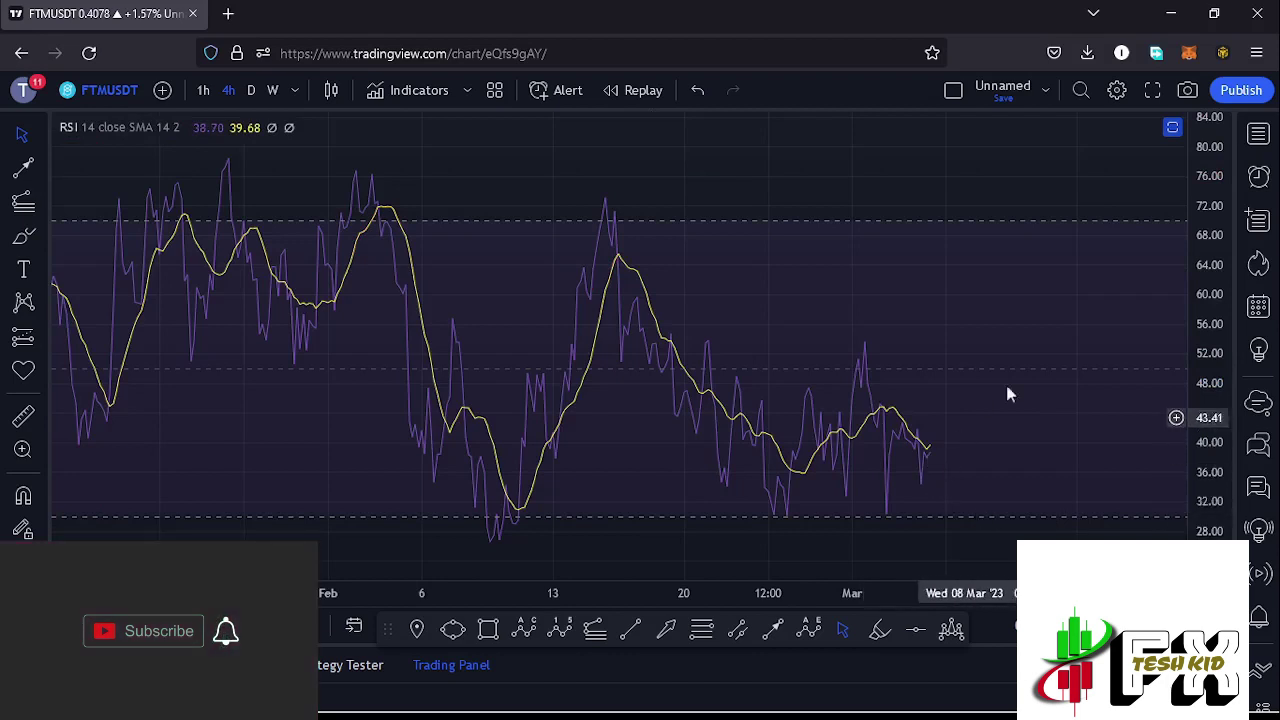
pyautogui.click(1173, 128)
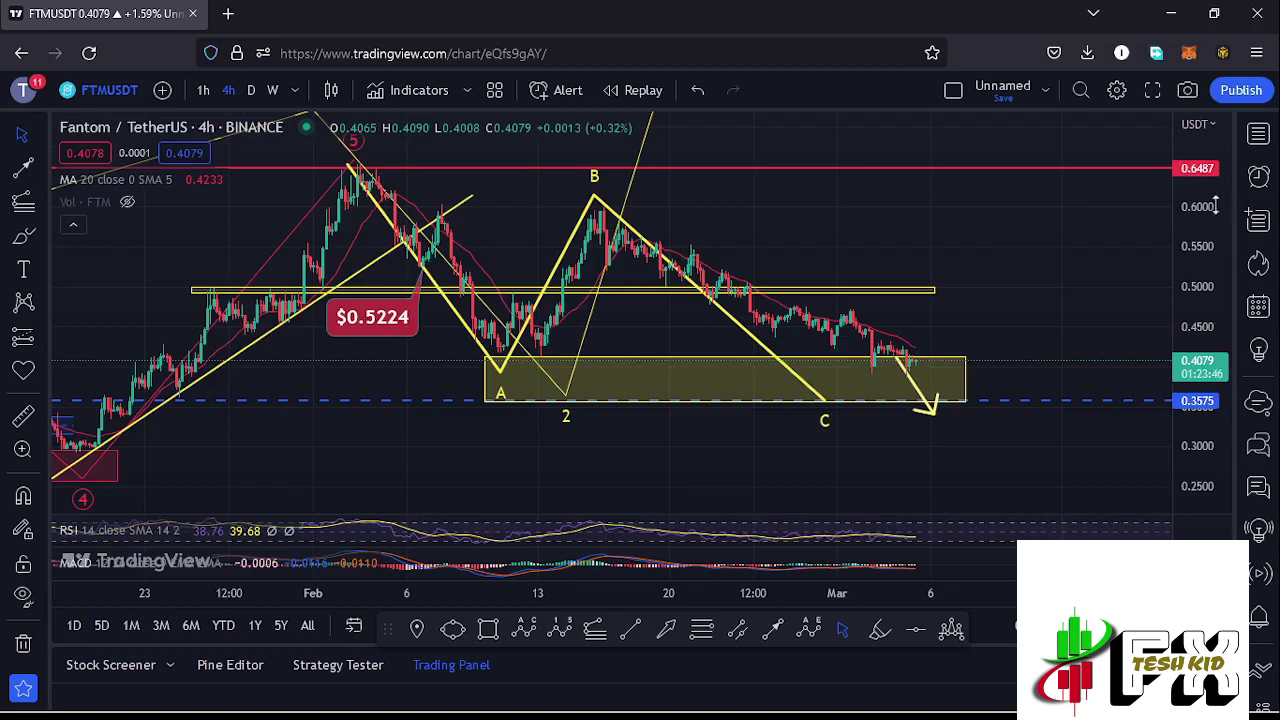
pyautogui.click(1161, 563)
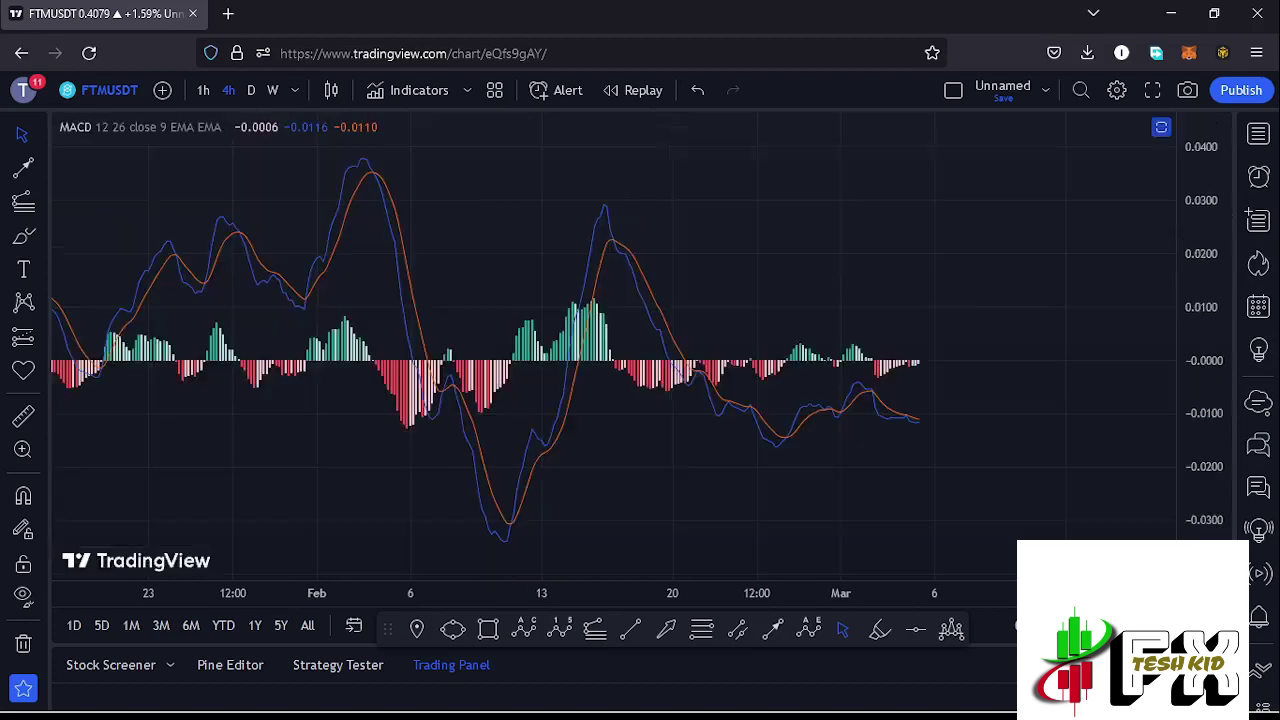
pyautogui.scroll(3, 936, 522)
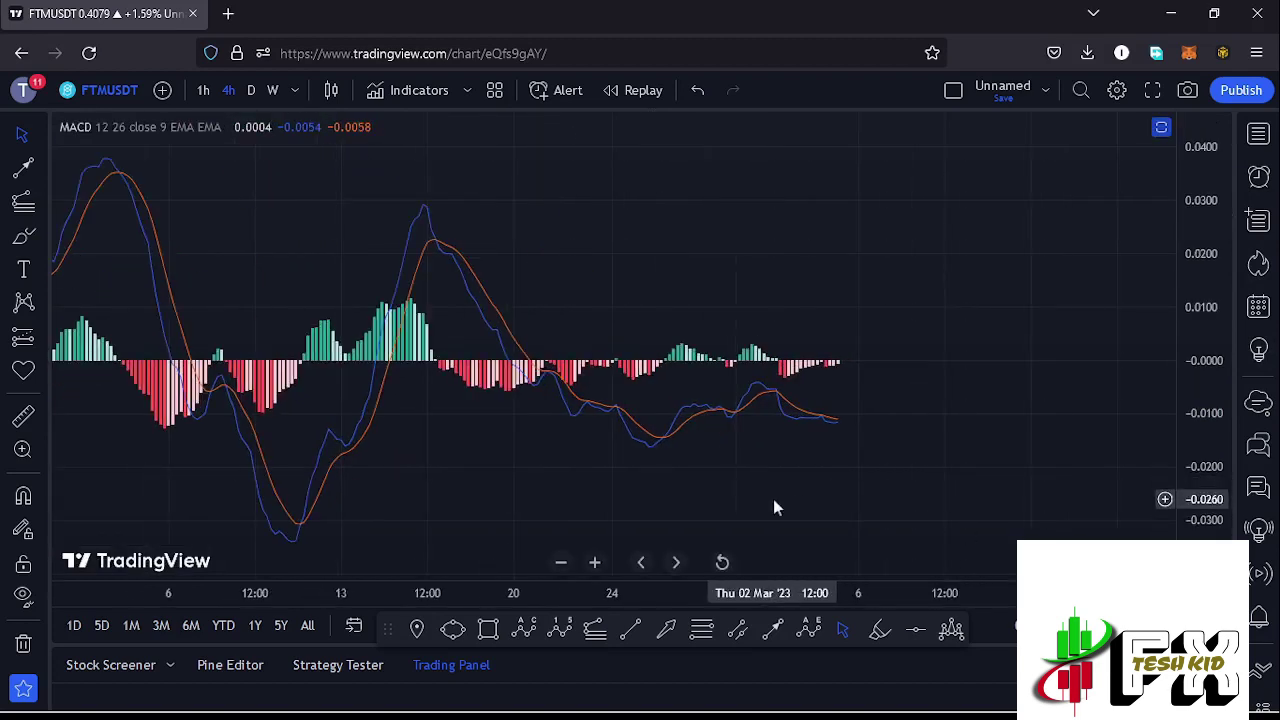
pyautogui.moveTo(773, 499); pyautogui.dragTo(869, 500)
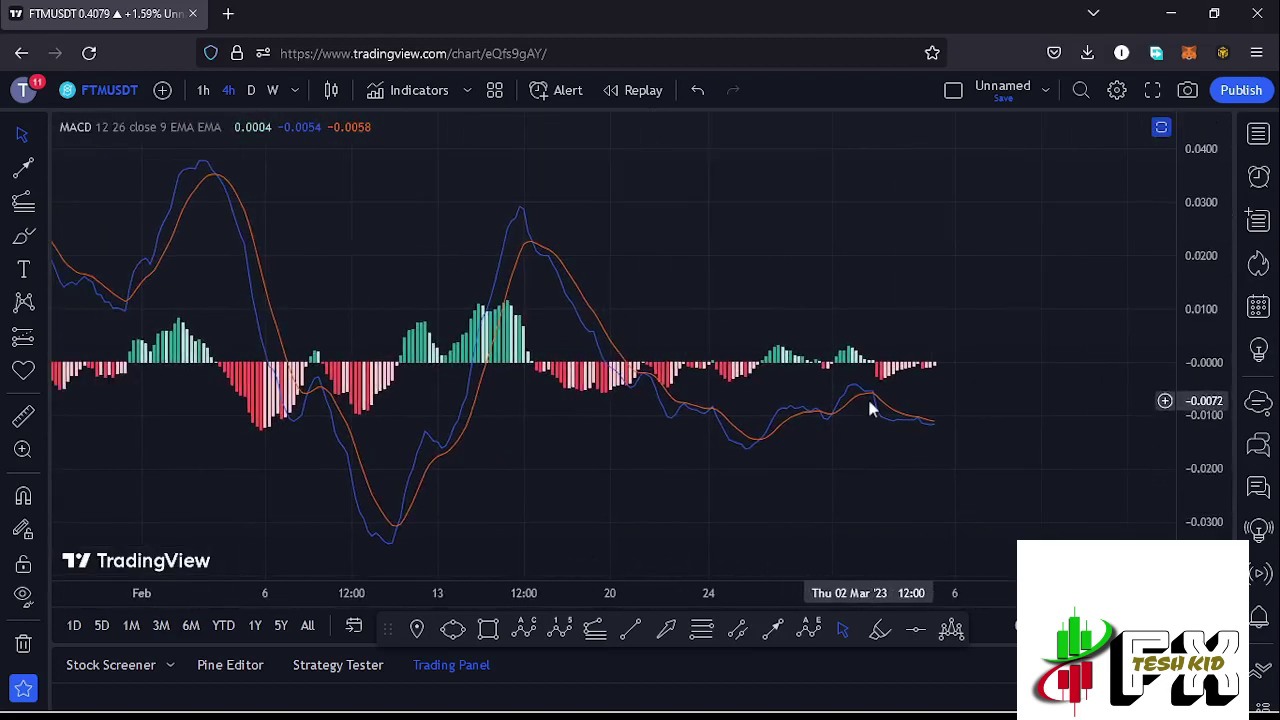
pyautogui.click(1161, 127)
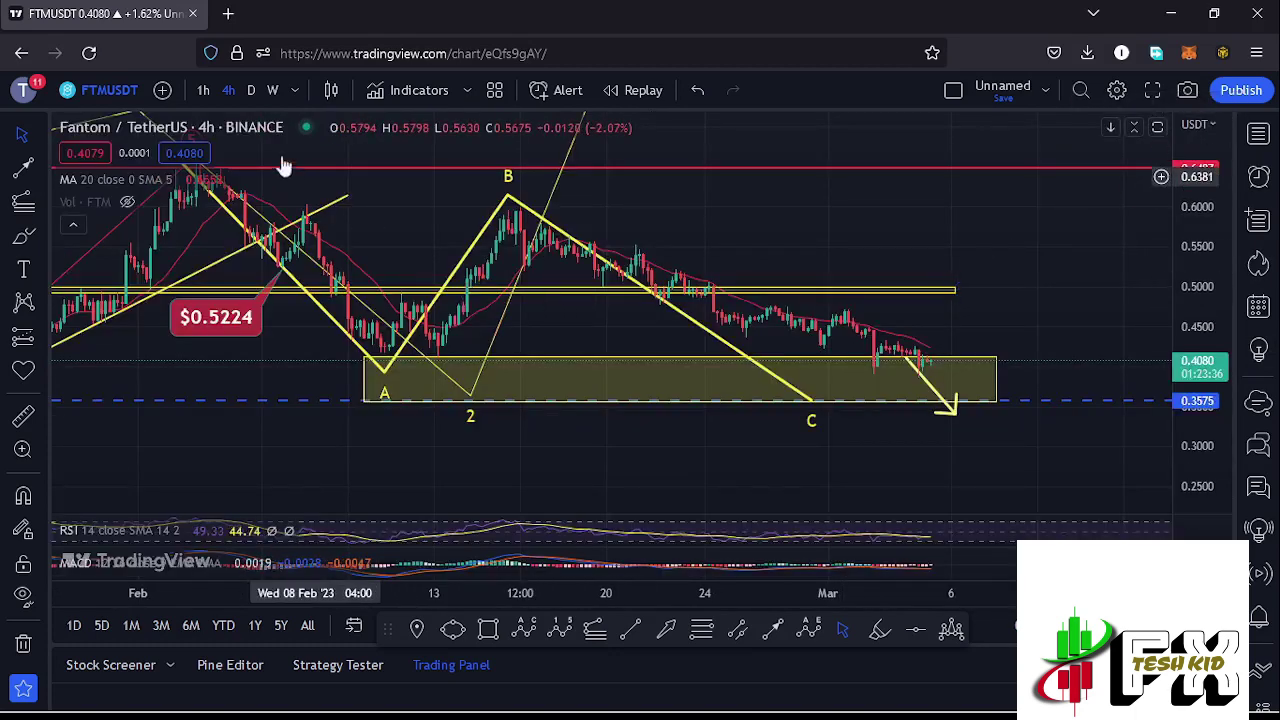
# Step: Switch FTMUSDT to daily candles and zoom out to the full history back to 2019
pyautogui.click(251, 91)
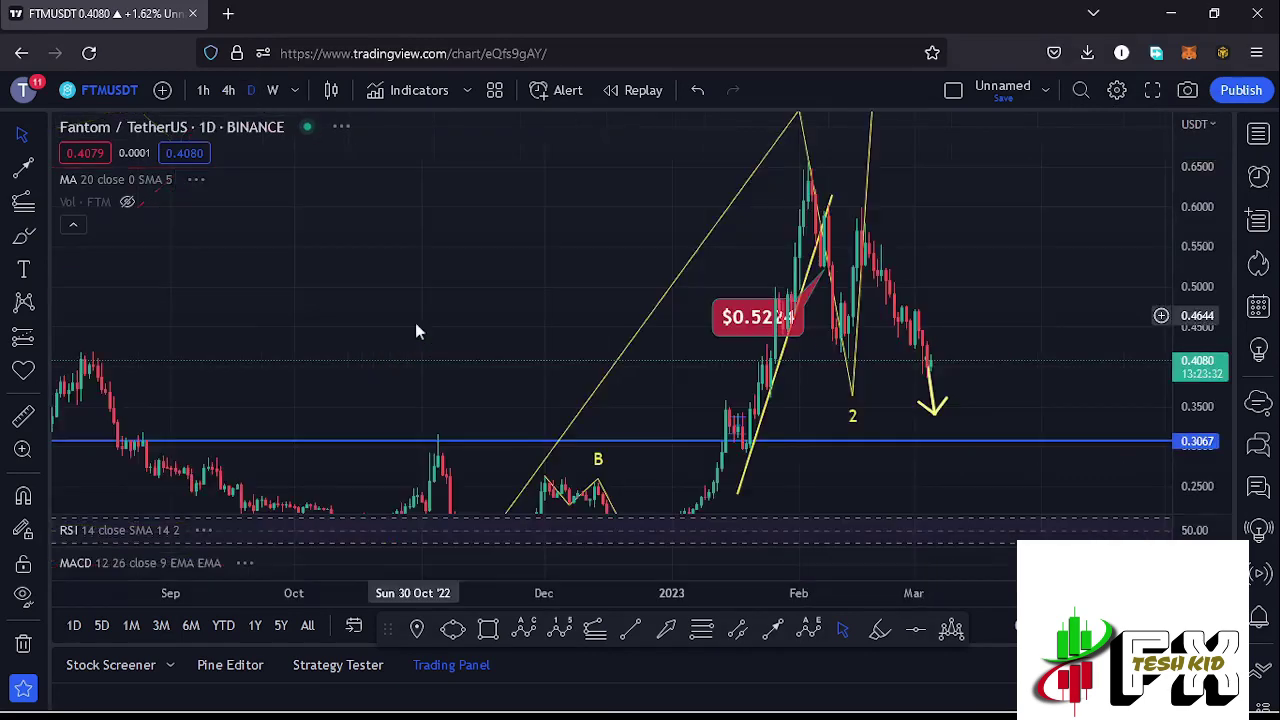
pyautogui.scroll(-5, 549, 361)
pyautogui.scroll(-3, 549, 361)
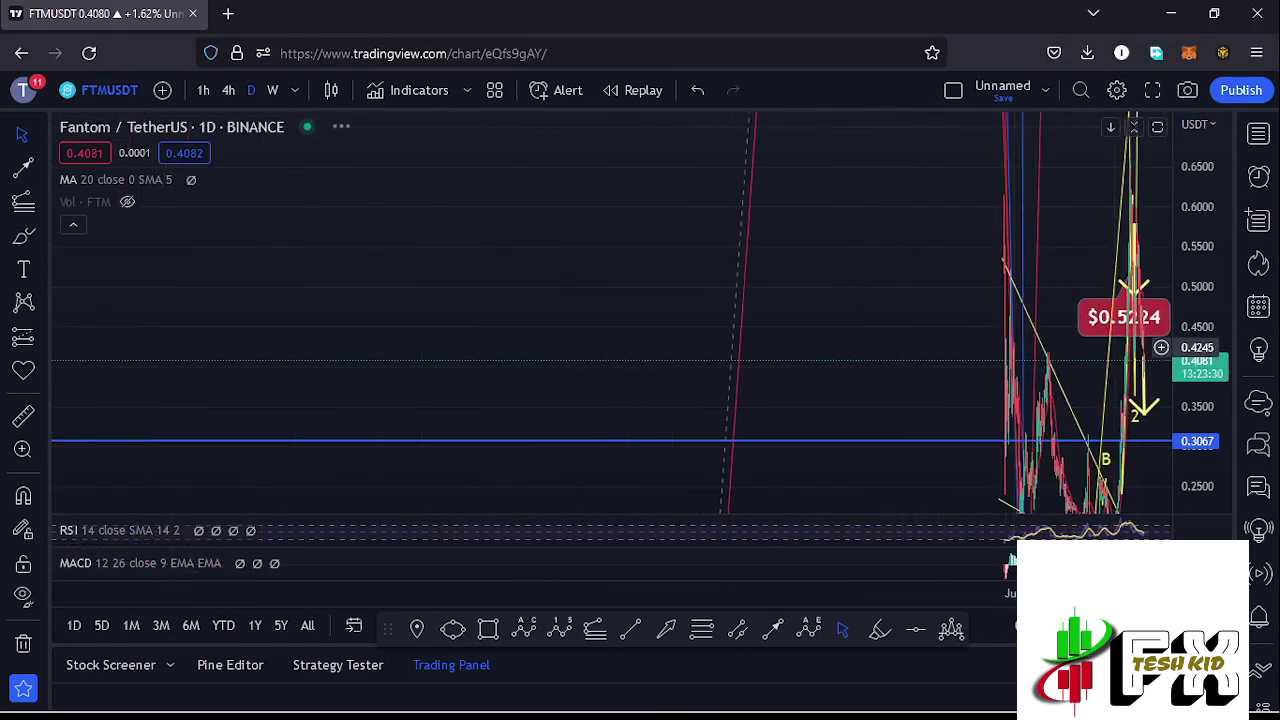
pyautogui.moveTo(1221, 175); pyautogui.dragTo(1207, 212)
pyautogui.scroll(-3, 1207, 200)
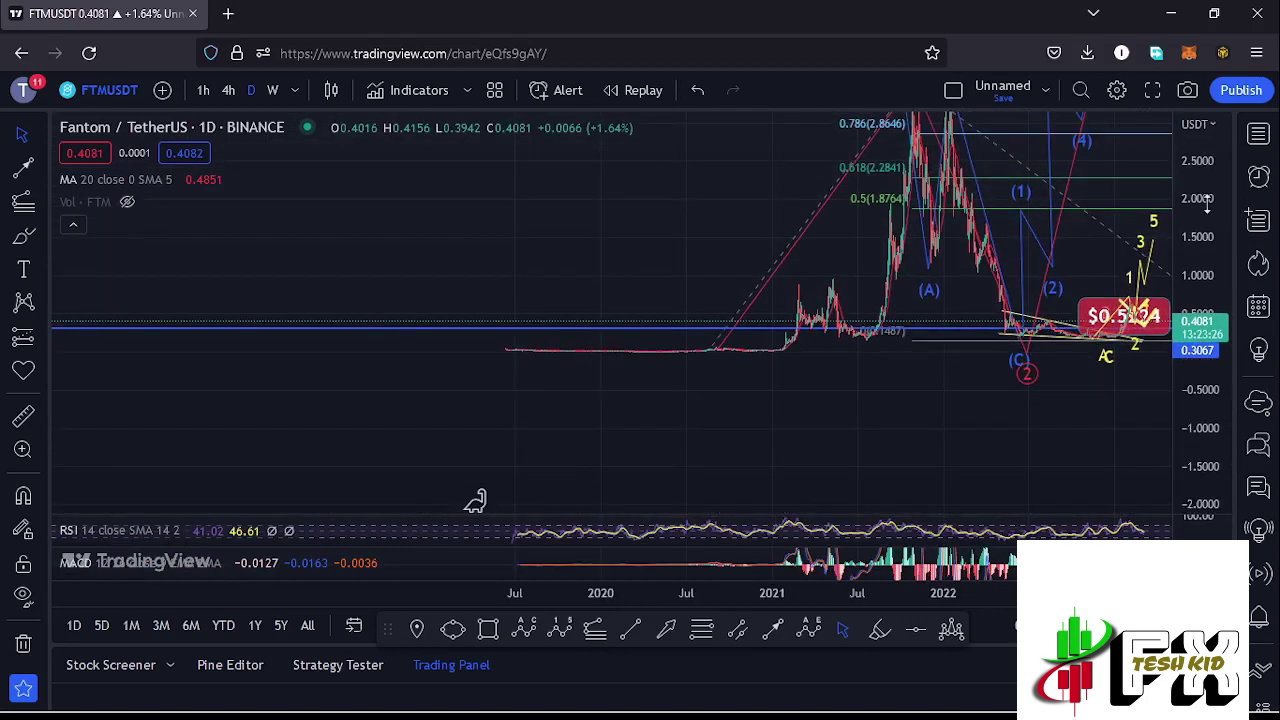
# Step: Hide the RSI/MACD panes and rescale the daily chart to show circled wave 5 above 6.5
pyautogui.moveTo(735, 229); pyautogui.dragTo(328, 332)
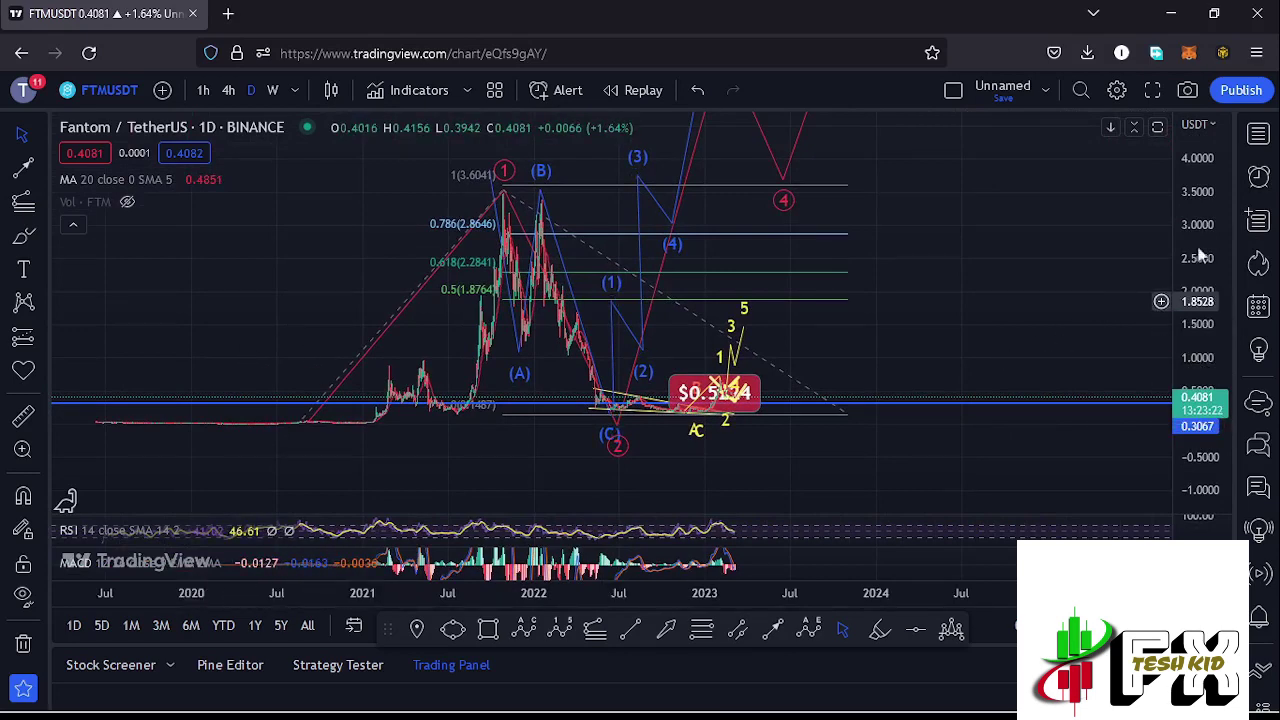
pyautogui.moveTo(1207, 195); pyautogui.dragTo(1207, 220)
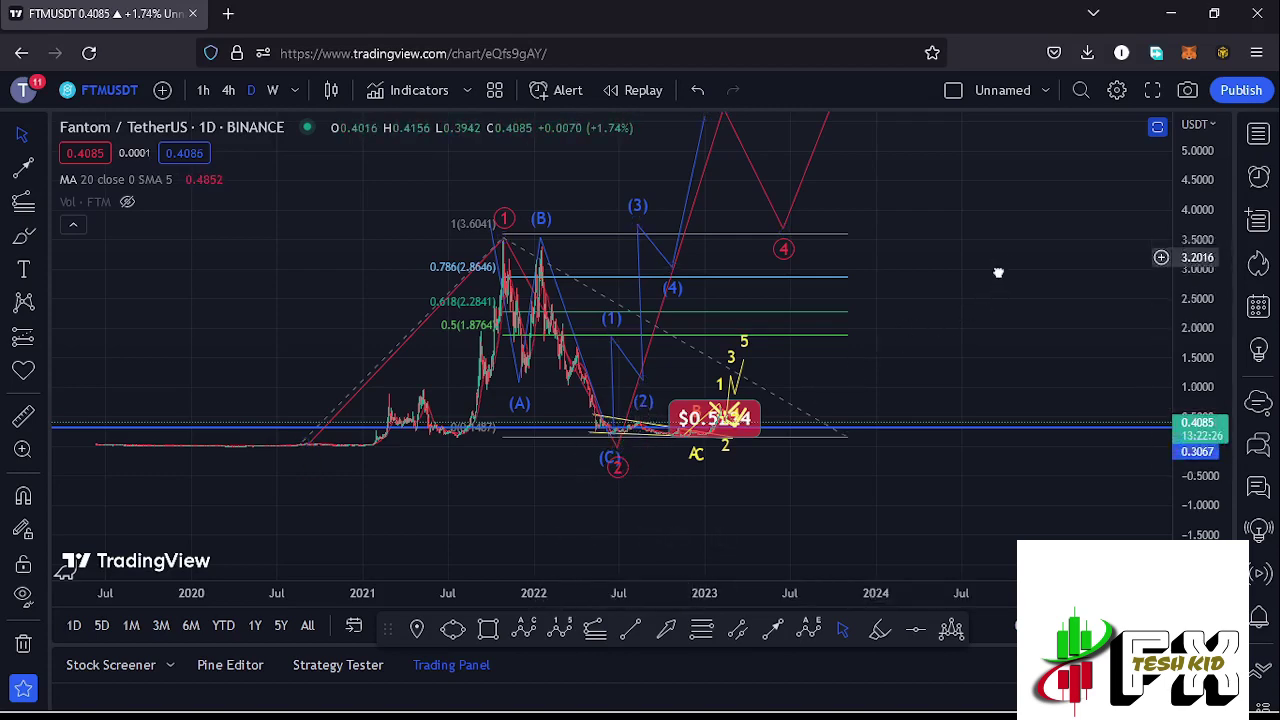
pyautogui.moveTo(997, 271); pyautogui.dragTo(1000, 347)
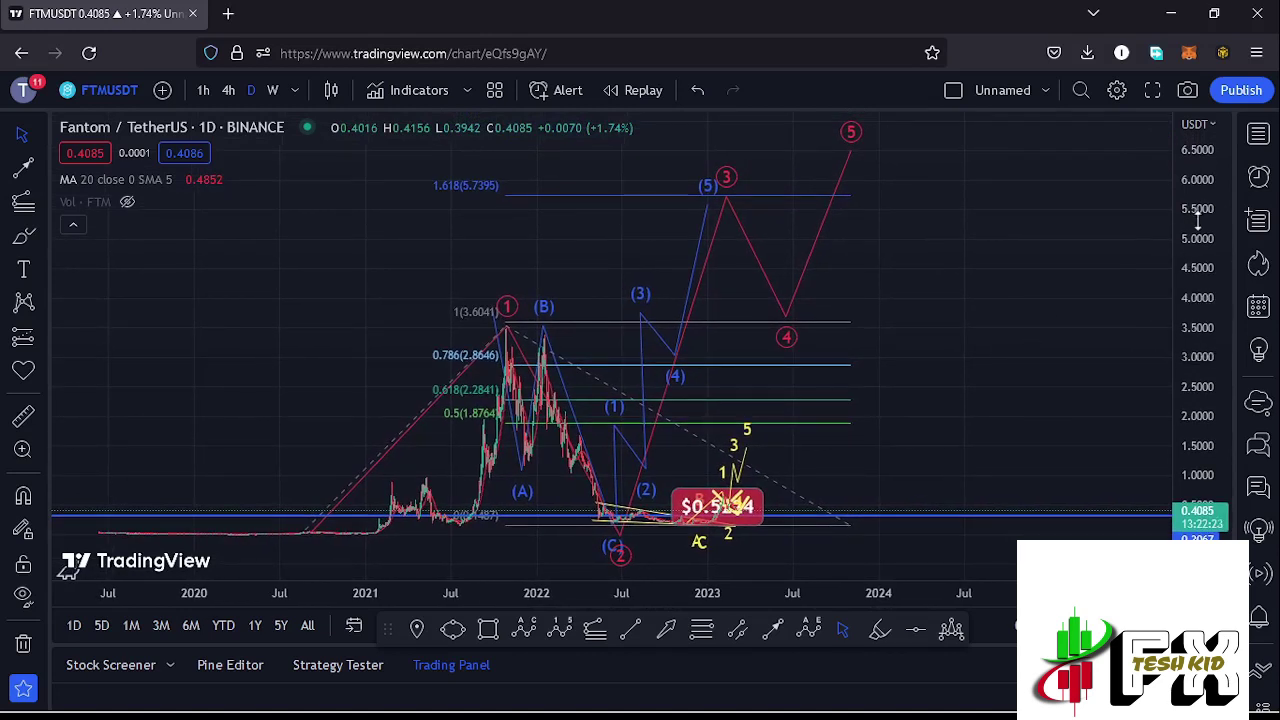
pyautogui.moveTo(1197, 221); pyautogui.dragTo(1198, 226)
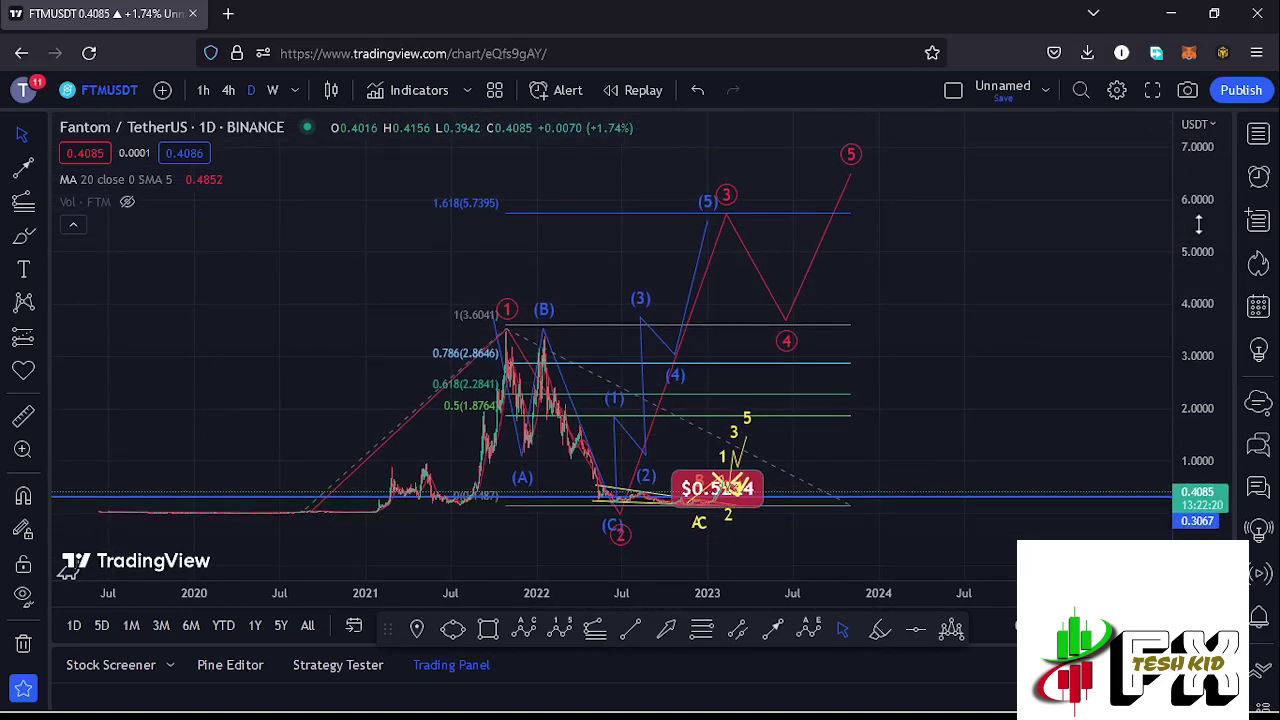